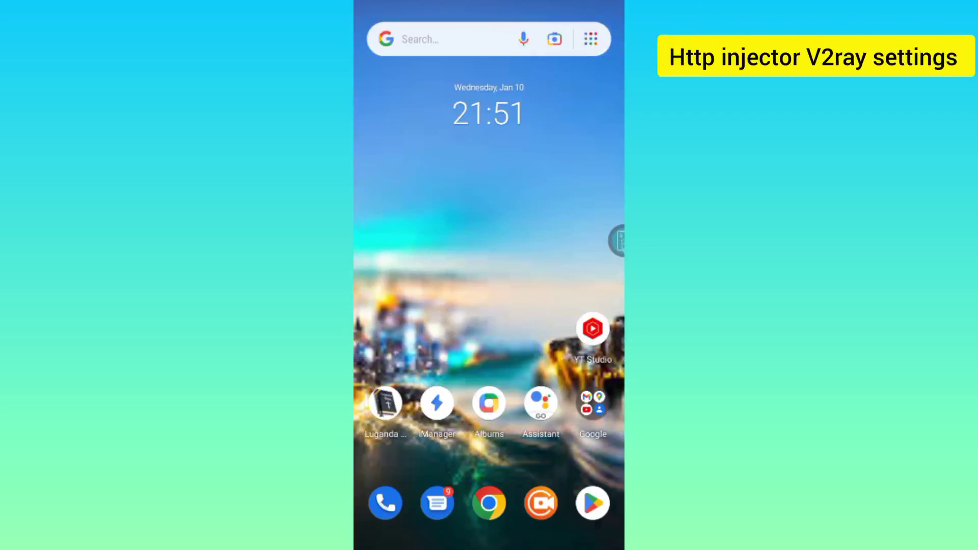
Find 'http injector' in Google Play Store and land on the installed HTTP Injector app page.
left_click(592, 503)
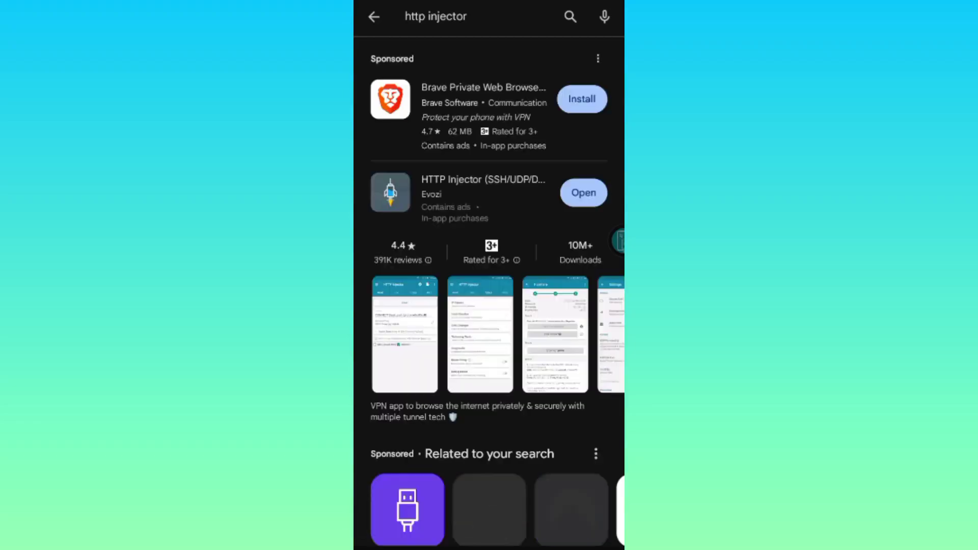
left_click(522, 199)
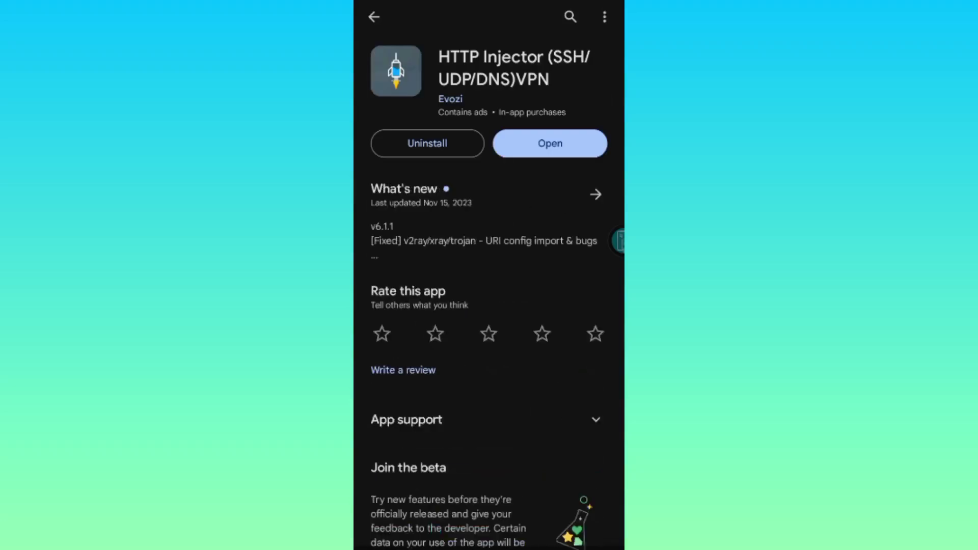
left_click(584, 225)
mouse_move(581, 122)
left_mouse_down()
mouse_move(498, 159)
mouse_move(589, 147)
left_mouse_up()
Launch HTTP Injector to its home screen with SSL/TLS → SSH tunnel and facebook.com SNI.
left_click(614, 476)
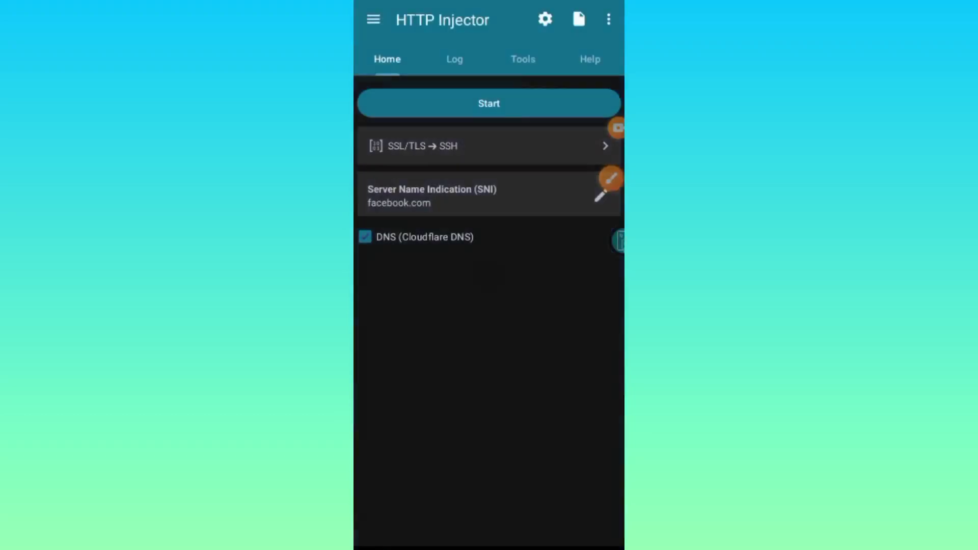
left_click(616, 179)
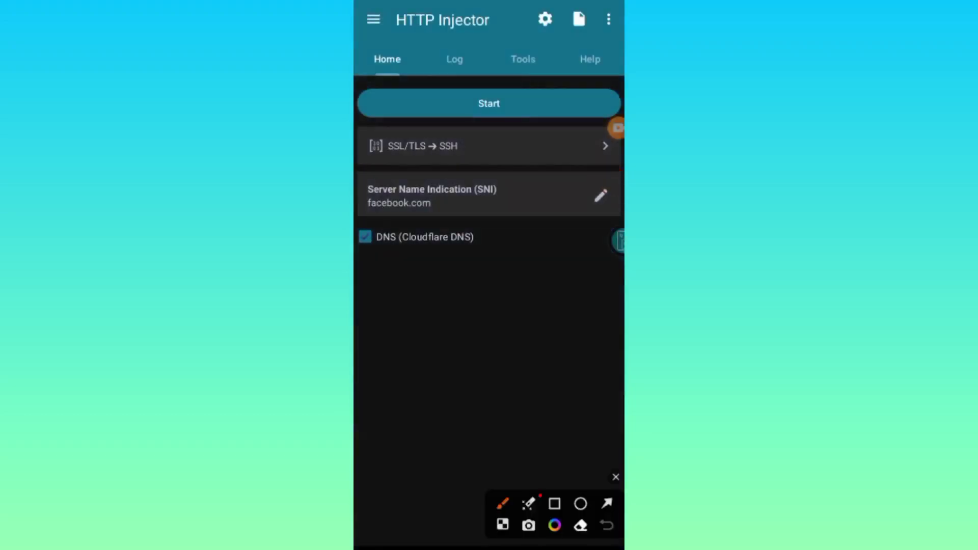
mouse_move(596, 9)
left_mouse_down()
mouse_move(620, 39)
mouse_move(593, 8)
left_mouse_up()
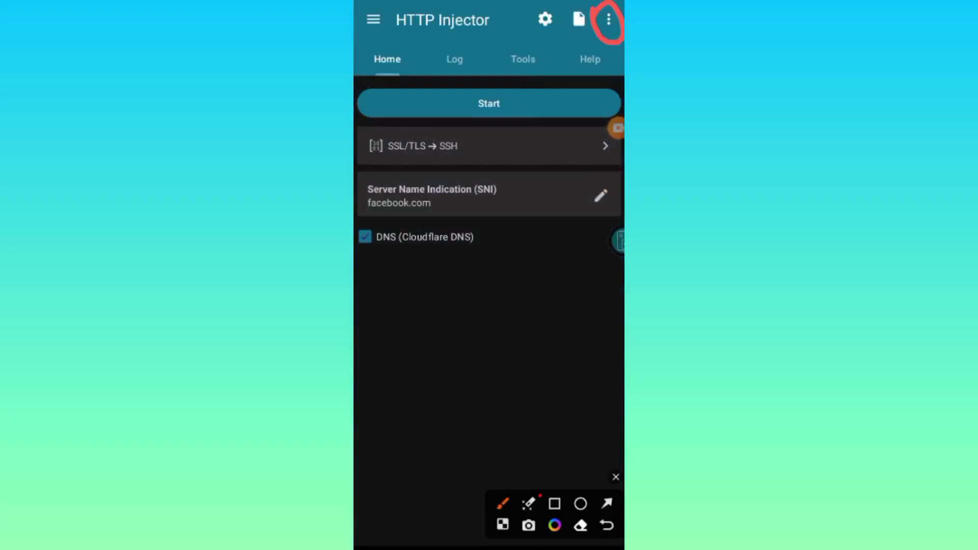
mouse_move(538, 190)
left_mouse_down()
mouse_move(601, 31)
mouse_move(601, 83)
left_mouse_up()
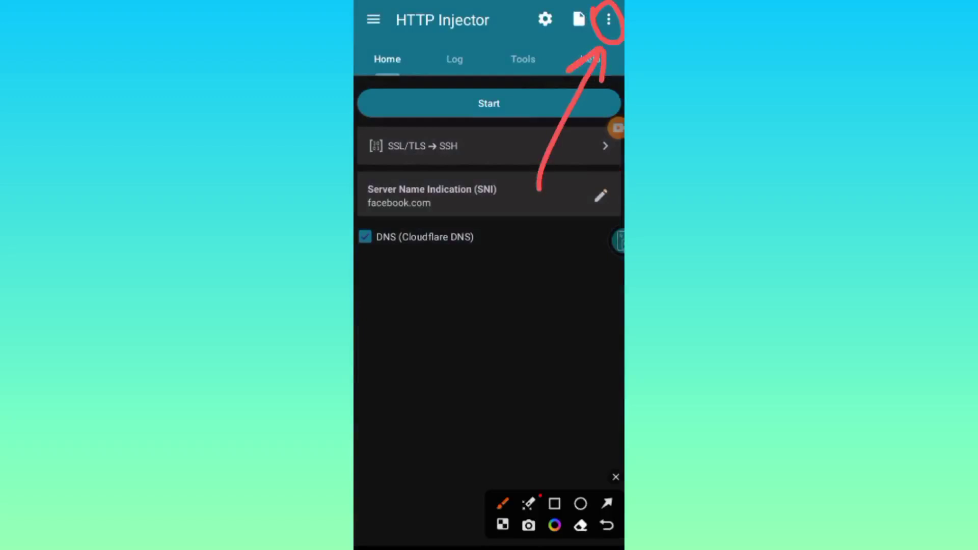
left_click(617, 477)
Look through the three-dot menu and config import/export menu, then dismiss them.
left_click(608, 19)
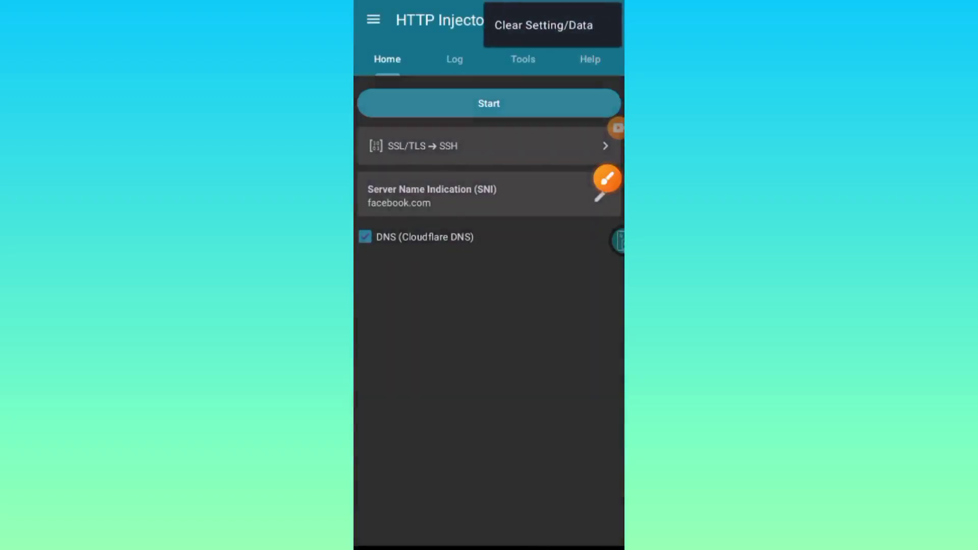
left_click(608, 178)
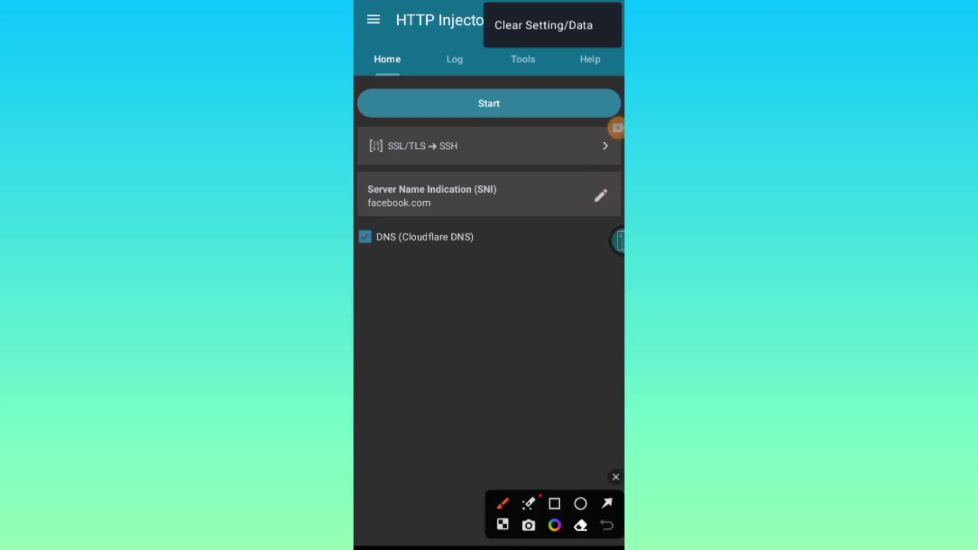
mouse_move(498, 35)
left_mouse_down()
mouse_move(589, 38)
mouse_move(506, 8)
mouse_move(527, 36)
left_mouse_up()
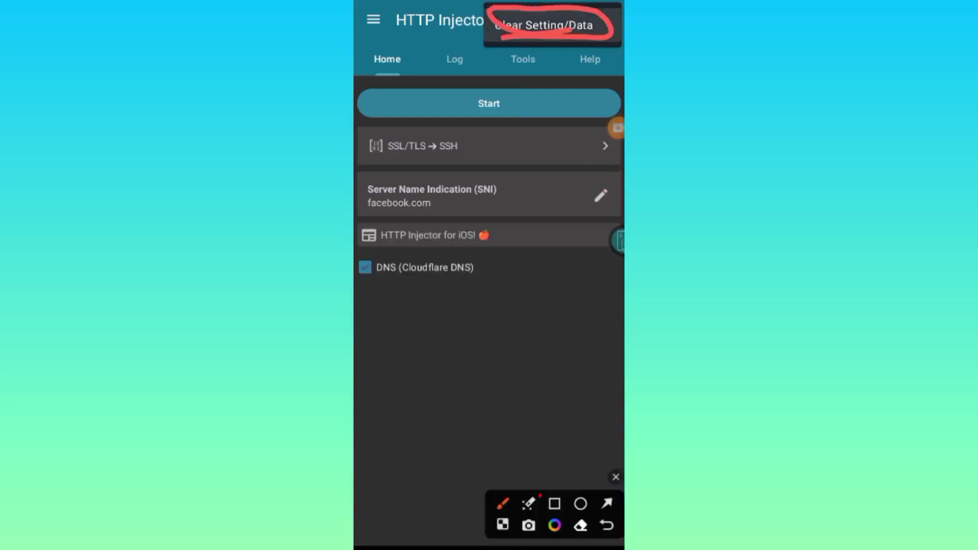
left_click(615, 477)
left_click(579, 19)
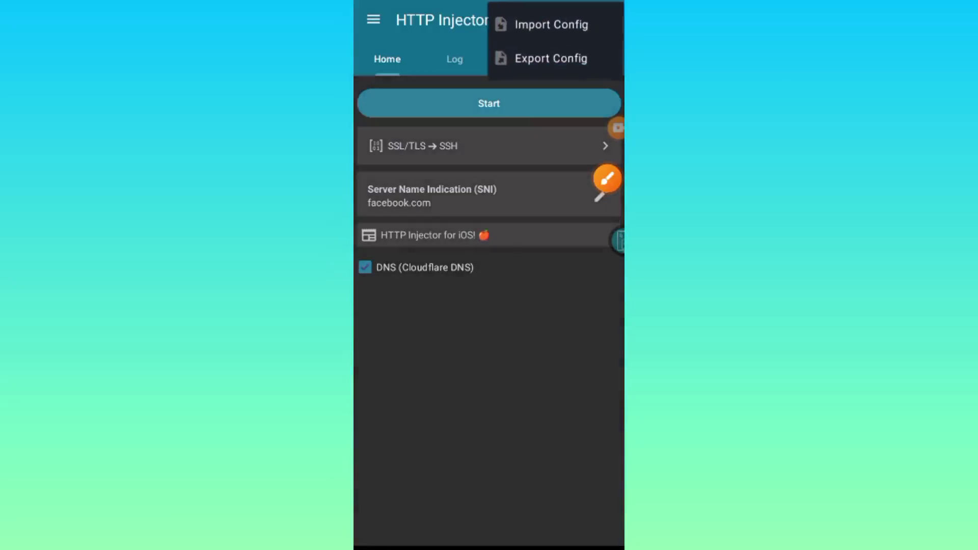
left_click(599, 19)
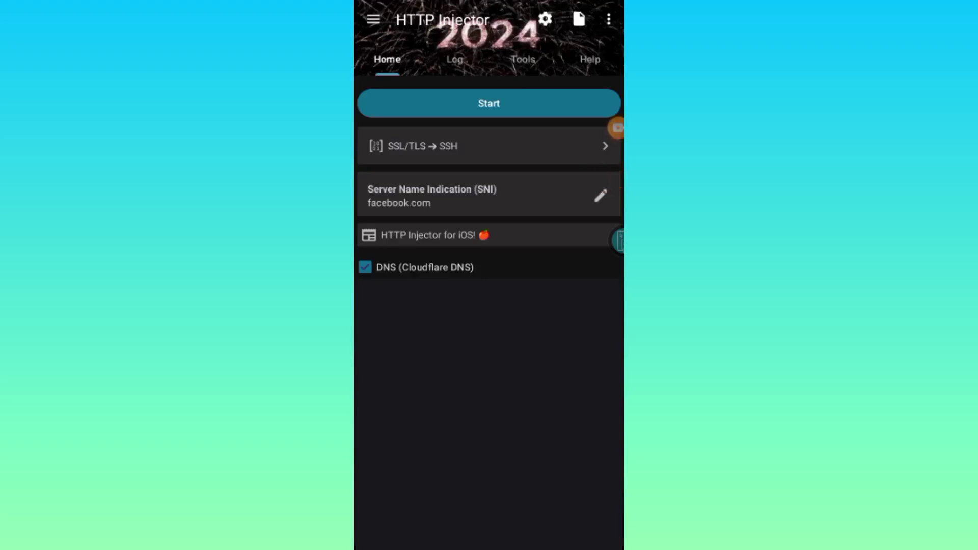
left_click_drag(555, 247, 548, 35)
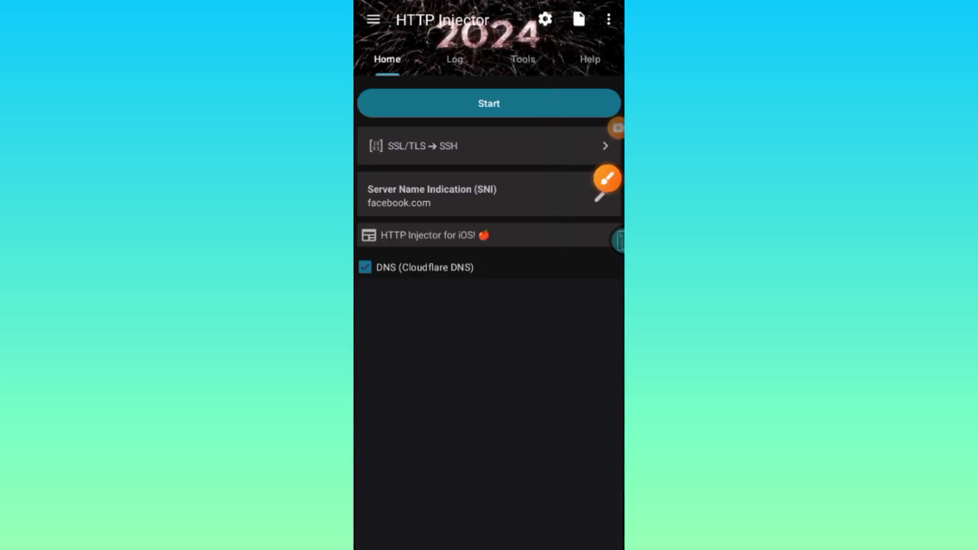
Enter Settings via the gear icon and go into the V2Ray/Xray tunnel settings.
left_click(544, 19)
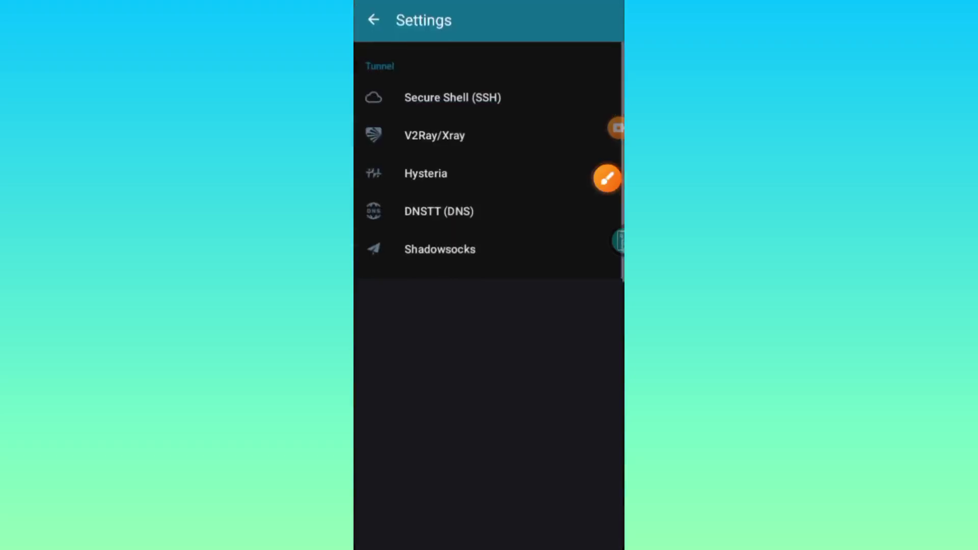
left_click(607, 179)
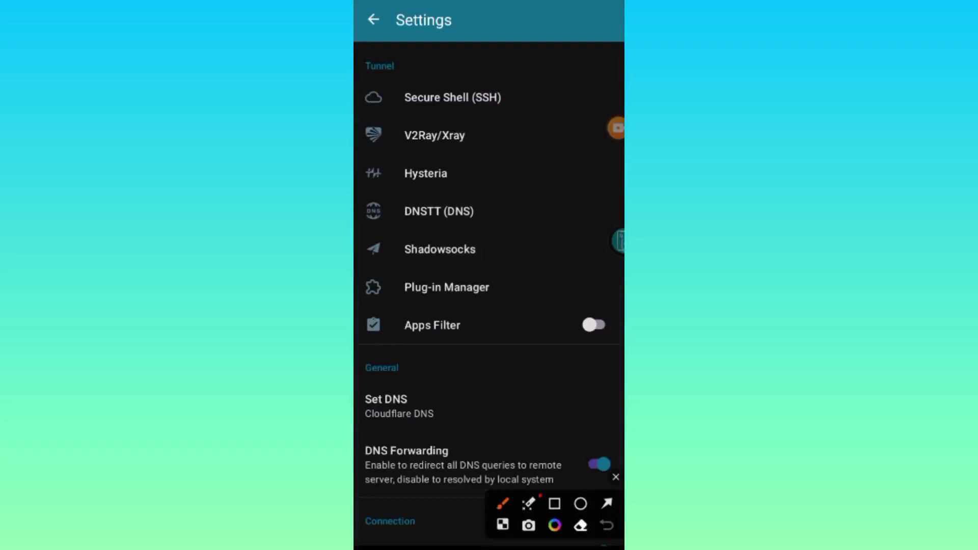
left_click_drag(371, 150, 511, 140)
left_click(581, 525)
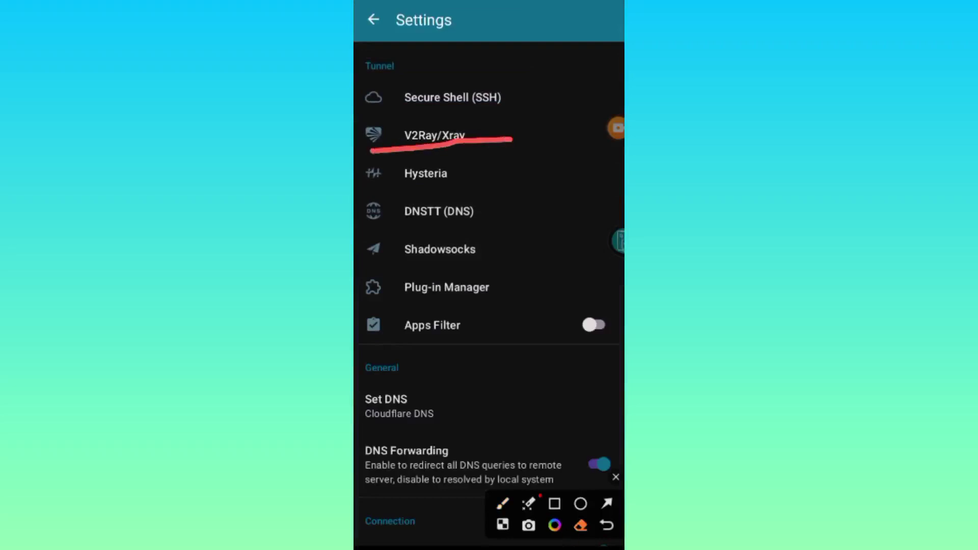
left_click(615, 477)
left_click(434, 136)
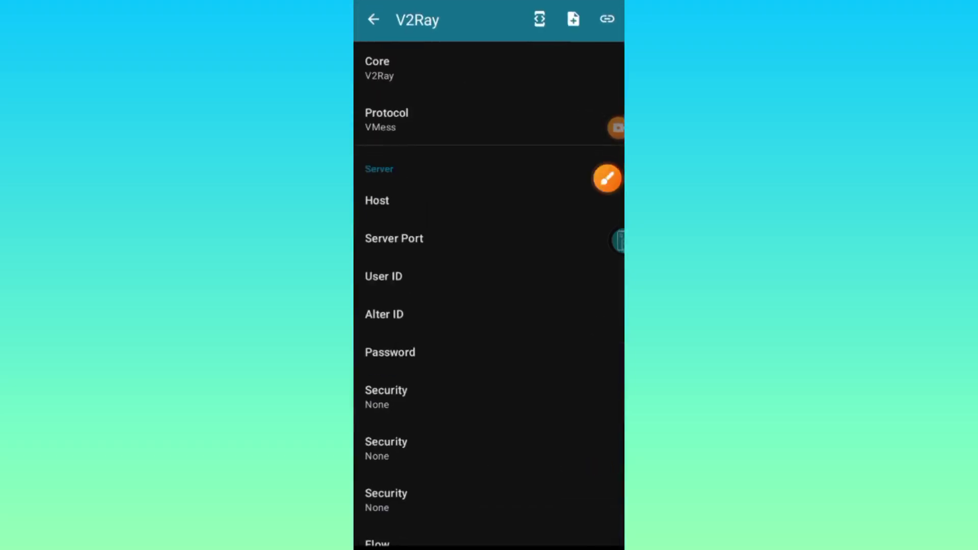
left_click(607, 179)
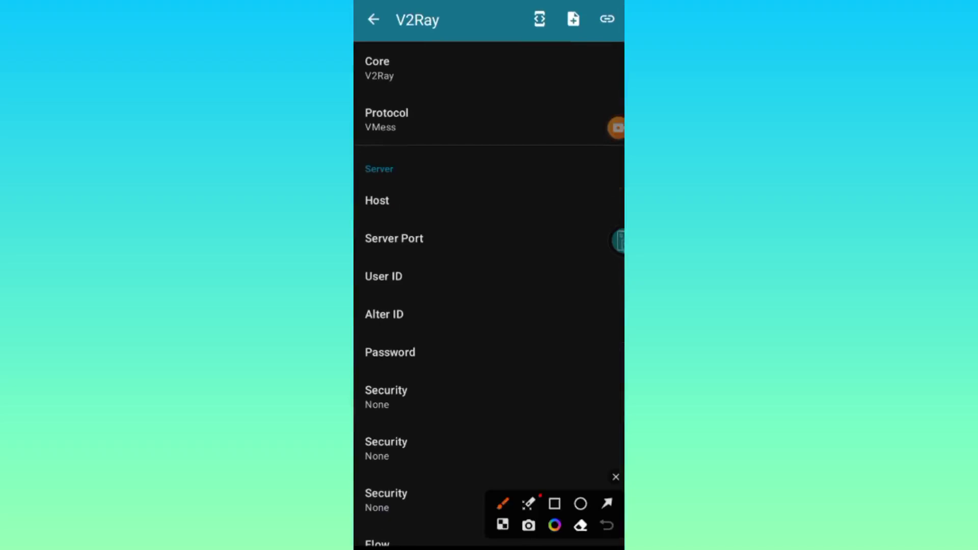
left_click(607, 503)
left_click(555, 503)
left_click(607, 504)
left_click_drag(530, 77, 457, 85)
left_click_drag(517, 119, 472, 121)
left_click_drag(516, 189, 442, 203)
left_click_drag(496, 234, 460, 239)
left_click_drag(498, 277, 448, 284)
left_click_drag(499, 308, 457, 309)
left_click_drag(500, 341, 459, 341)
left_click_drag(507, 390, 436, 398)
left_click_drag(513, 429, 459, 442)
left_click_drag(482, 477, 436, 492)
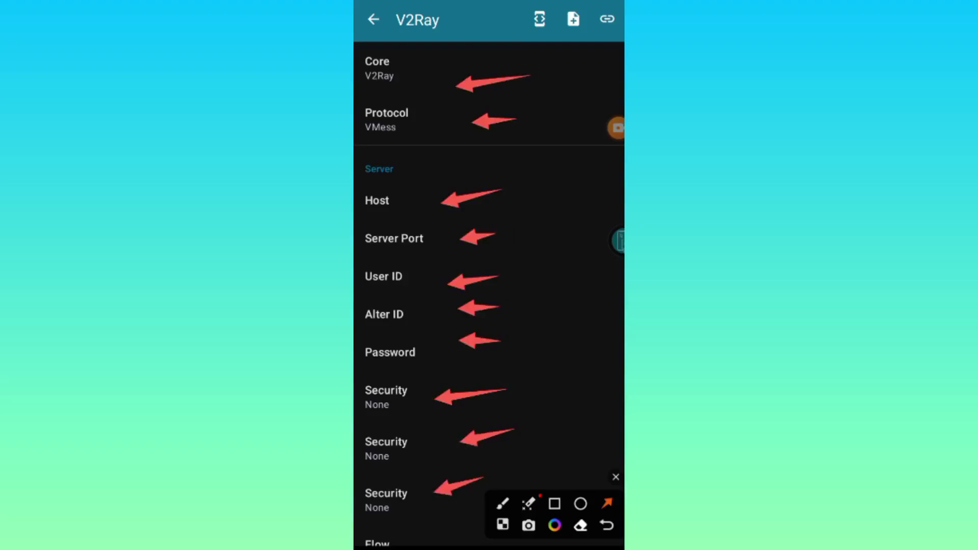
left_click(615, 477)
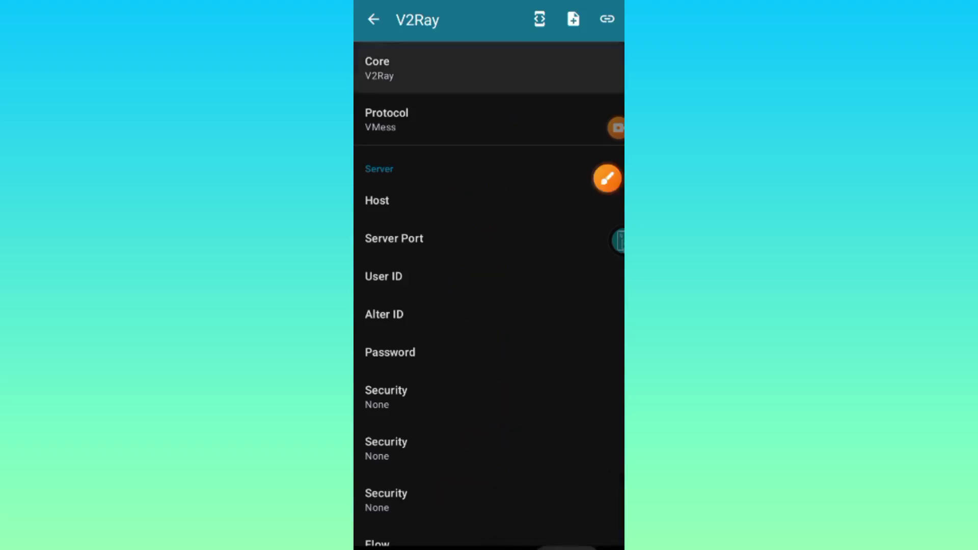
Back out of V2Ray settings and the Settings list to the HTTP Injector home tab.
left_click(373, 20)
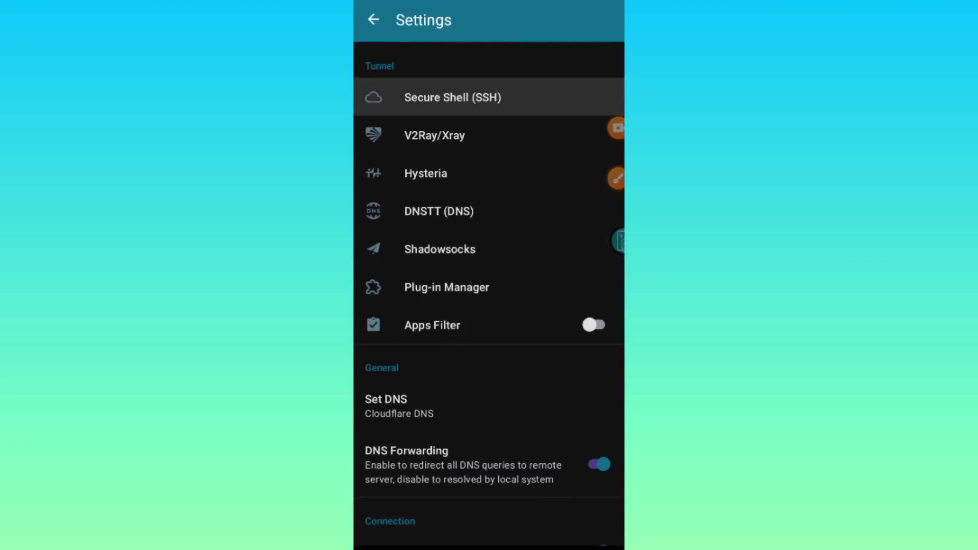
key("Escape")
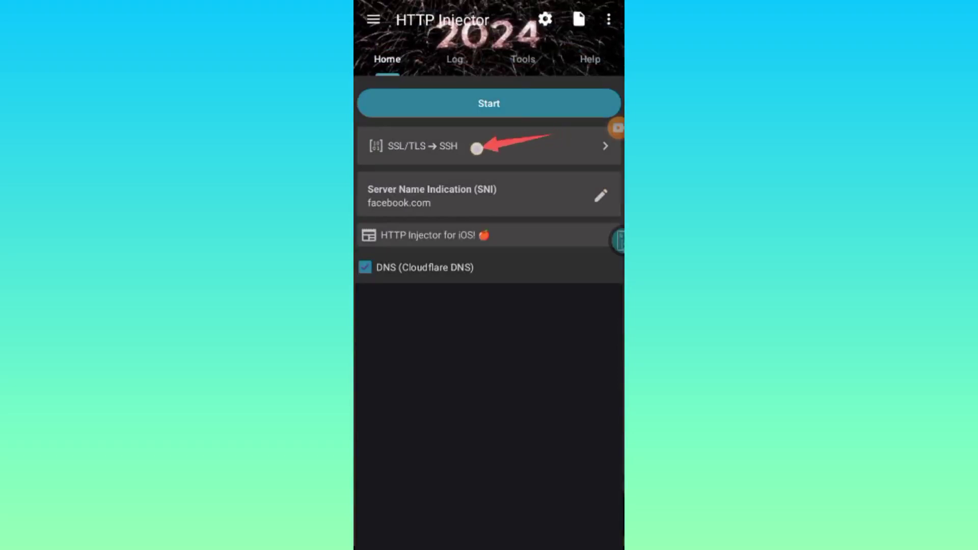
Change the tunnel type from SSL/TLS → SSH to V2Ray/Xray.
left_click(546, 147)
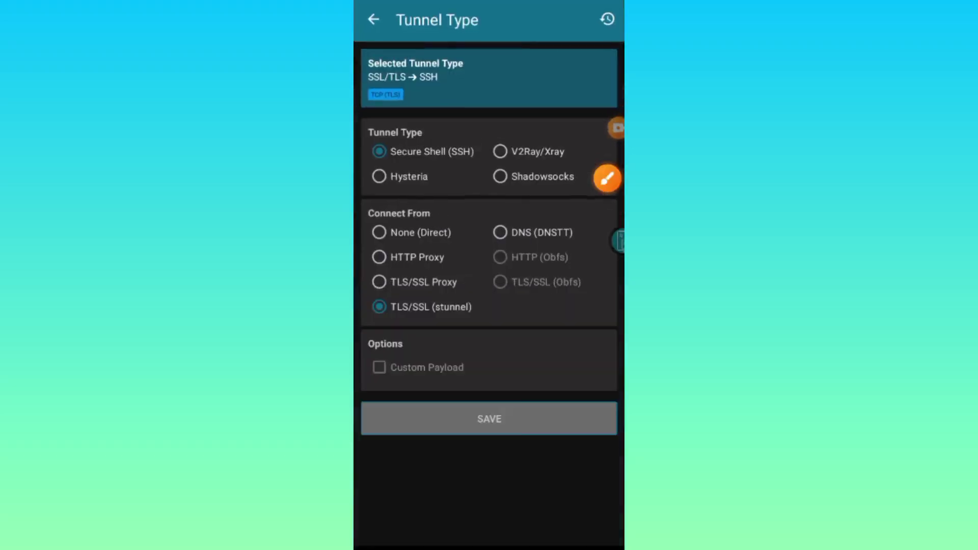
left_click(607, 178)
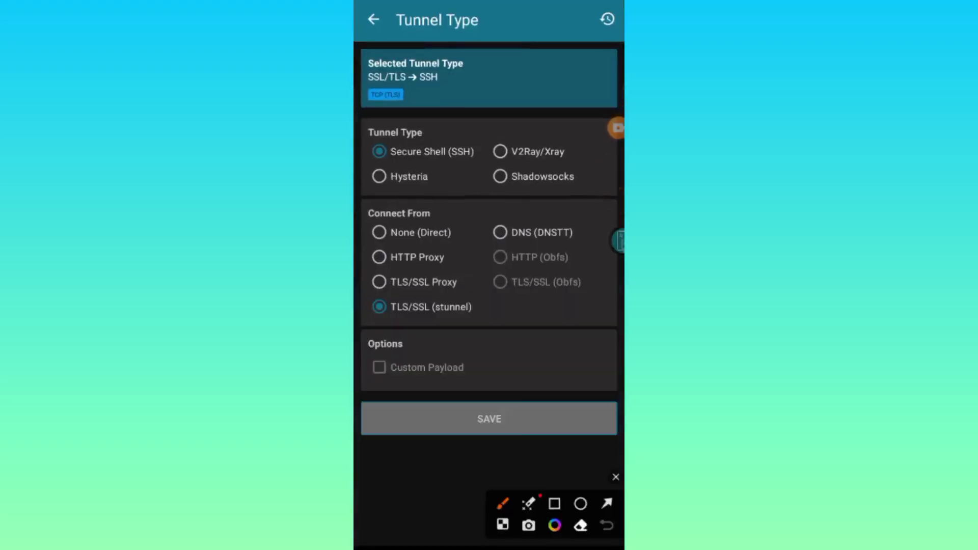
left_click(607, 503)
left_click_drag(450, 184, 493, 153)
left_click(615, 478)
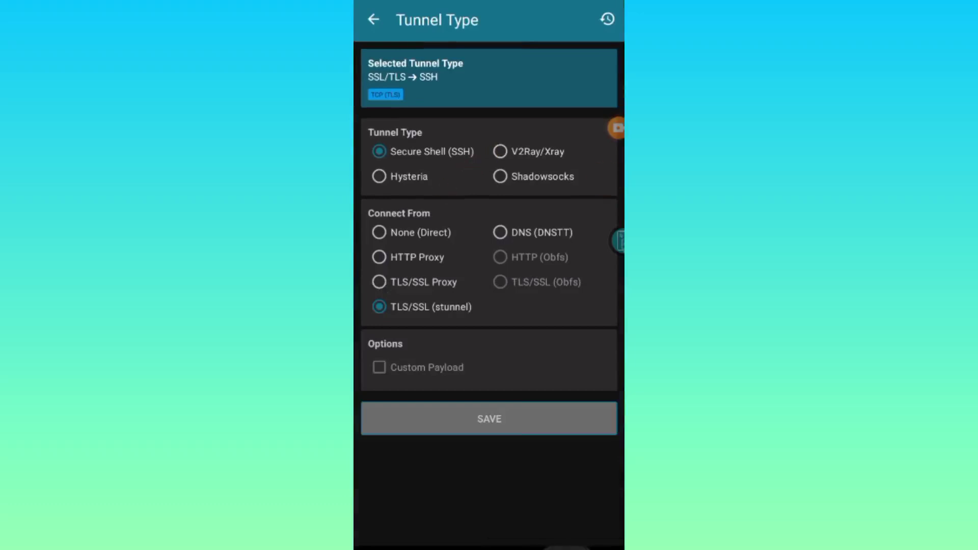
left_click(499, 152)
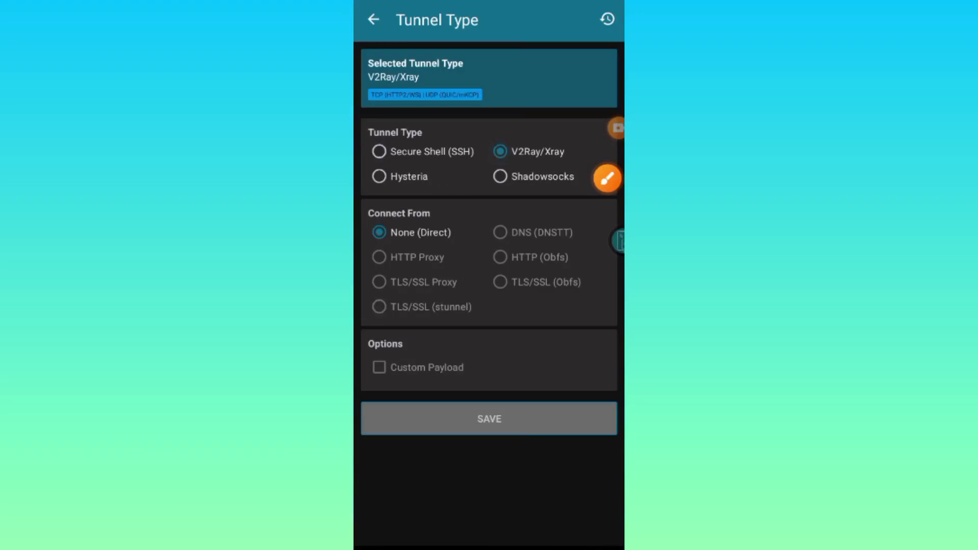
Leave the Tunnel Type page so the home tab shows V2Ray/Xray as the tunnel.
left_click(607, 177)
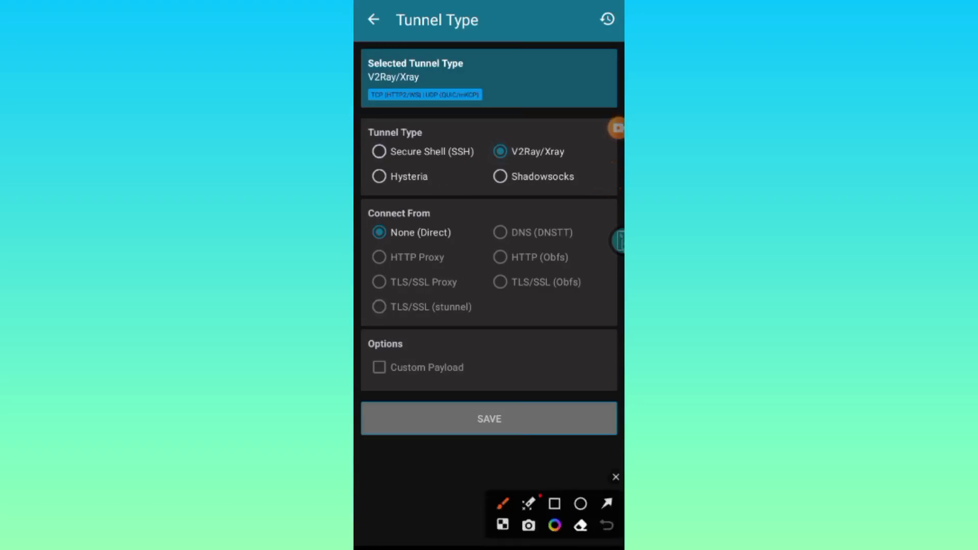
left_click(555, 503)
mouse_move(451, 404)
left_mouse_down()
mouse_move(512, 443)
mouse_move(537, 439)
left_mouse_up()
left_click(615, 477)
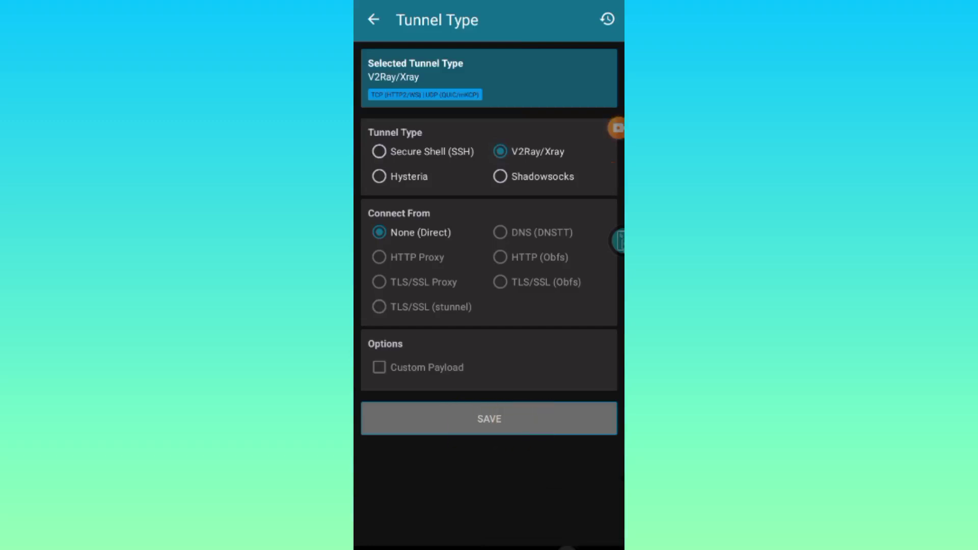
key("Escape")
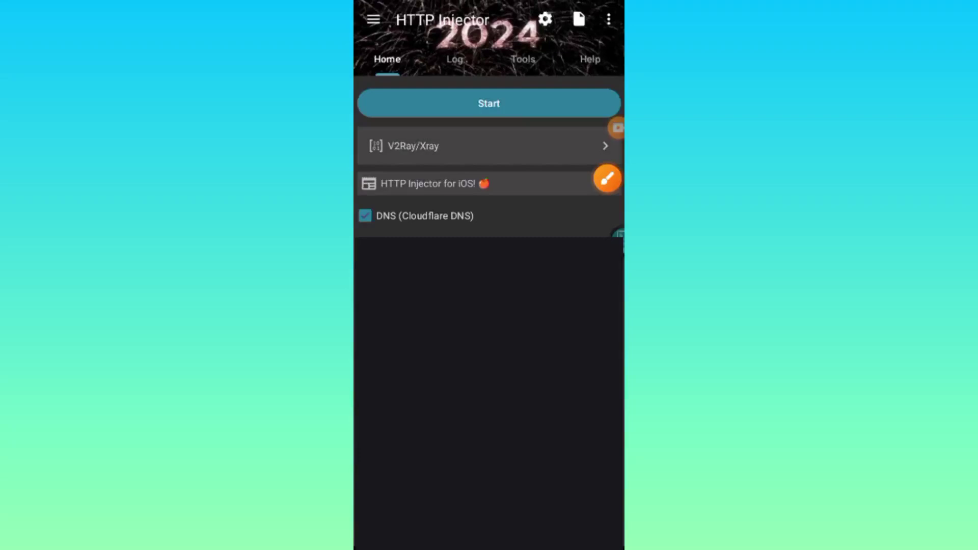
Go to the Android home screen and run a Play Store search for 'SSH VPN creator'.
key("Home")
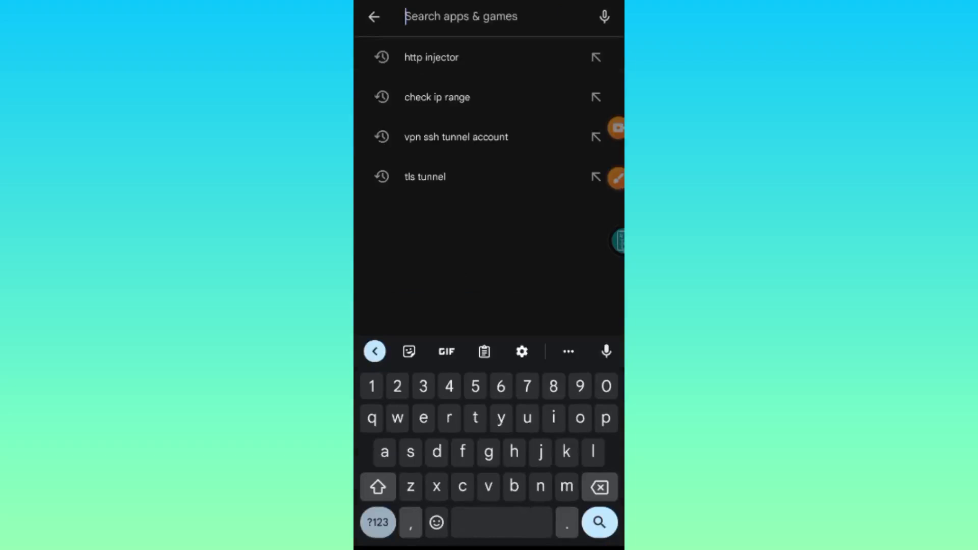
type("ssh vpn ")
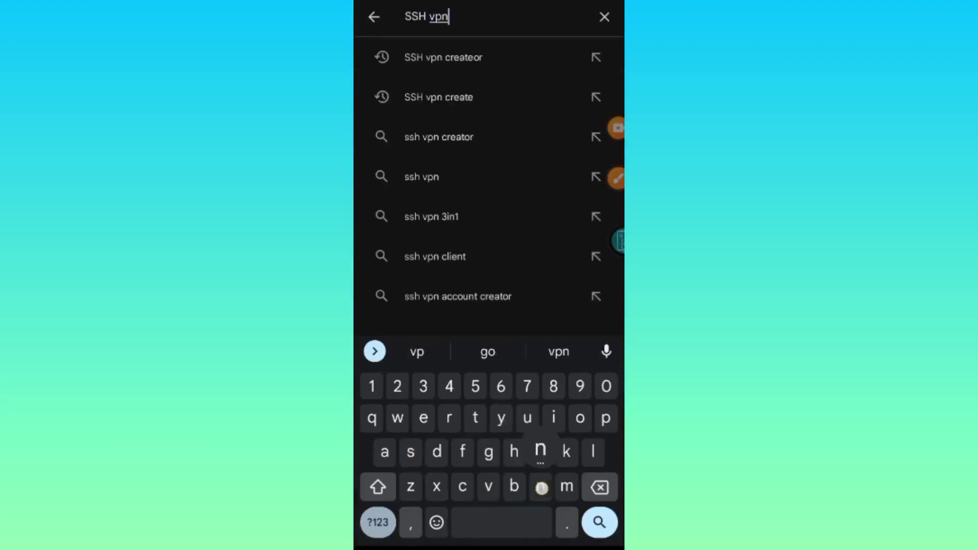
type("cre")
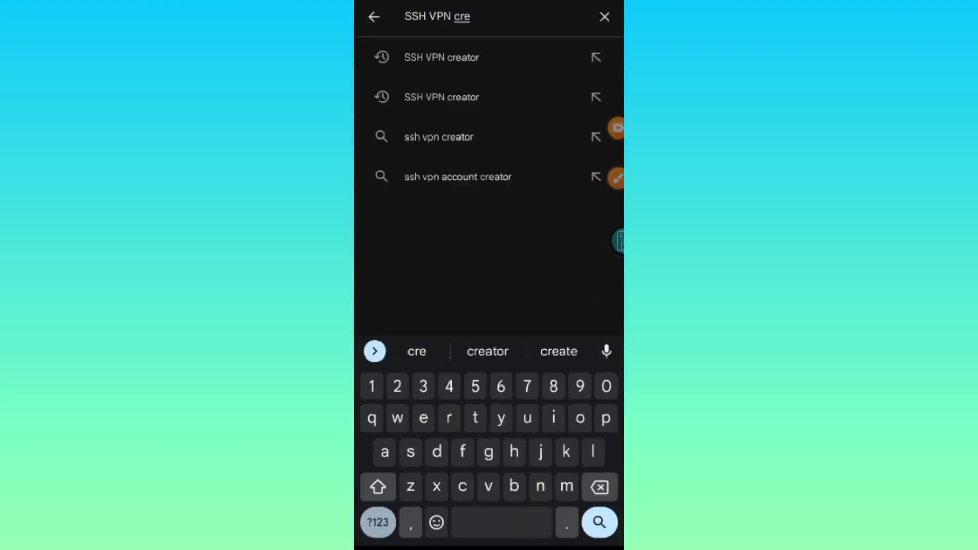
left_click(488, 351)
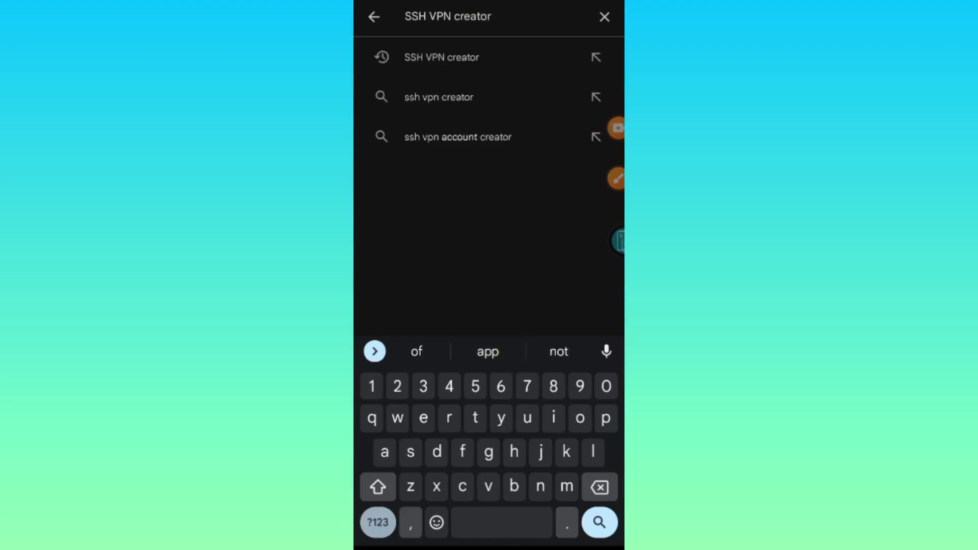
key("Escape")
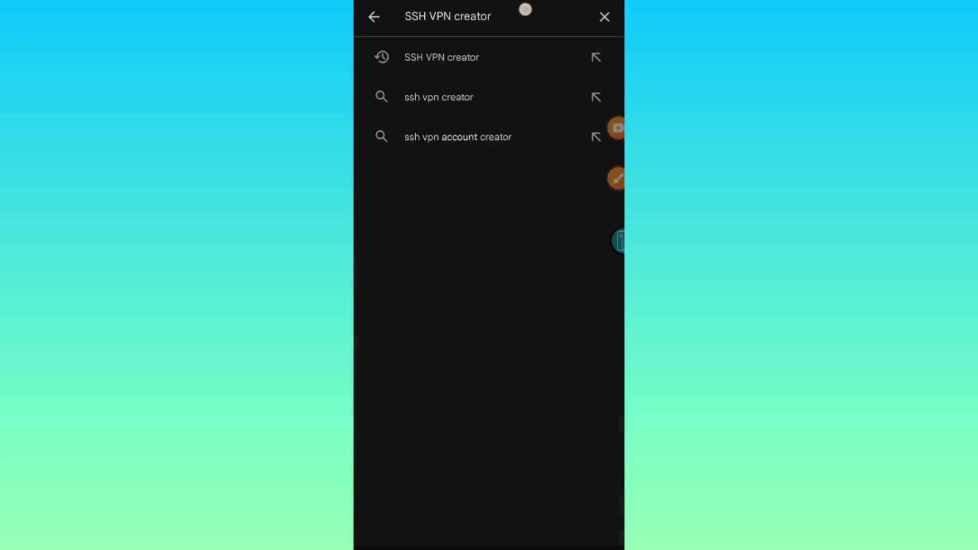
left_click(493, 16)
key("Return")
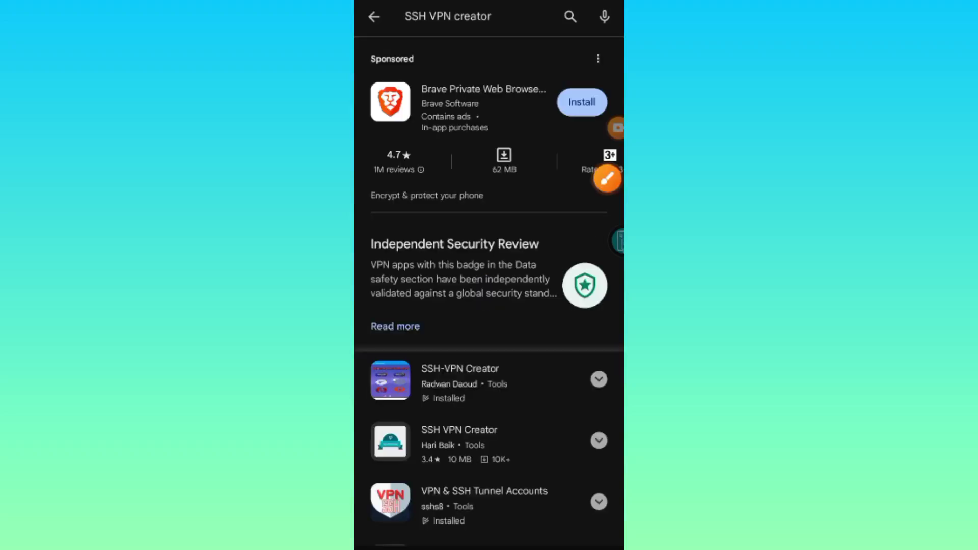
Confirm SSH-VPN Creator shows Installed, return home and move the Notes icon to the third row.
left_click(608, 178)
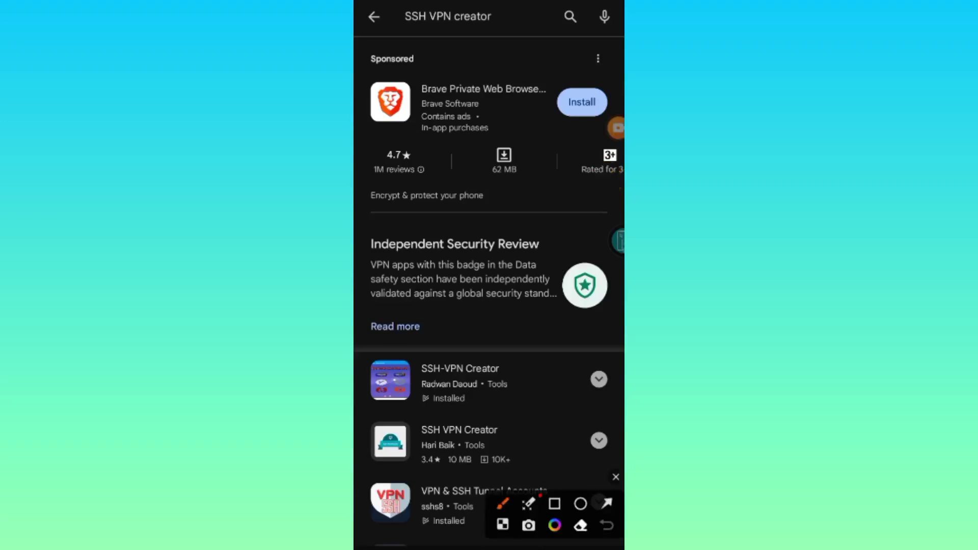
left_click_drag(395, 414, 604, 398)
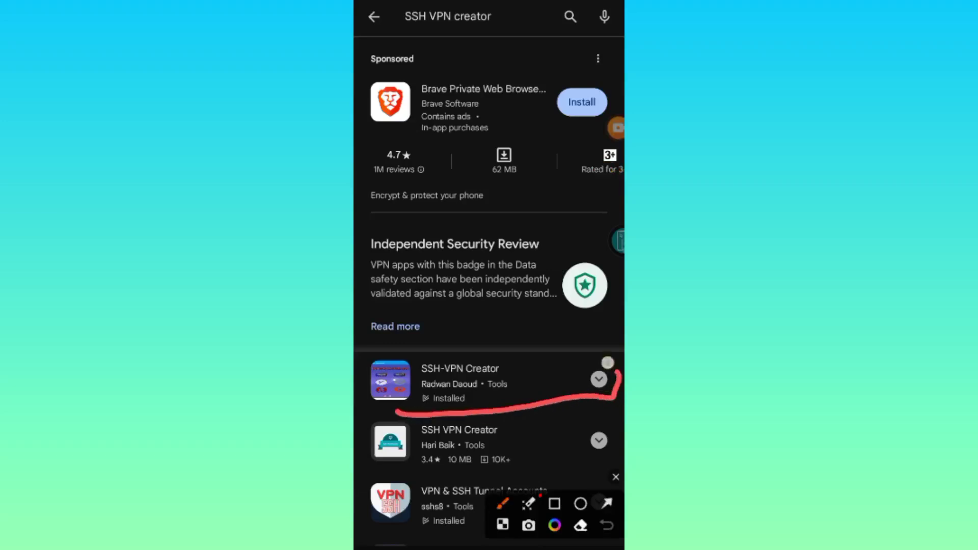
left_click_drag(599, 358, 451, 419)
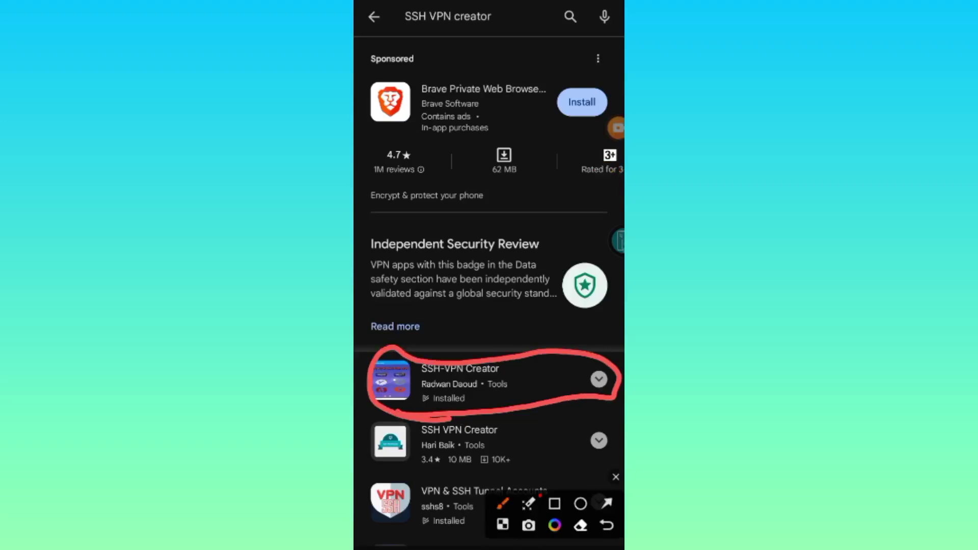
left_click(615, 476)
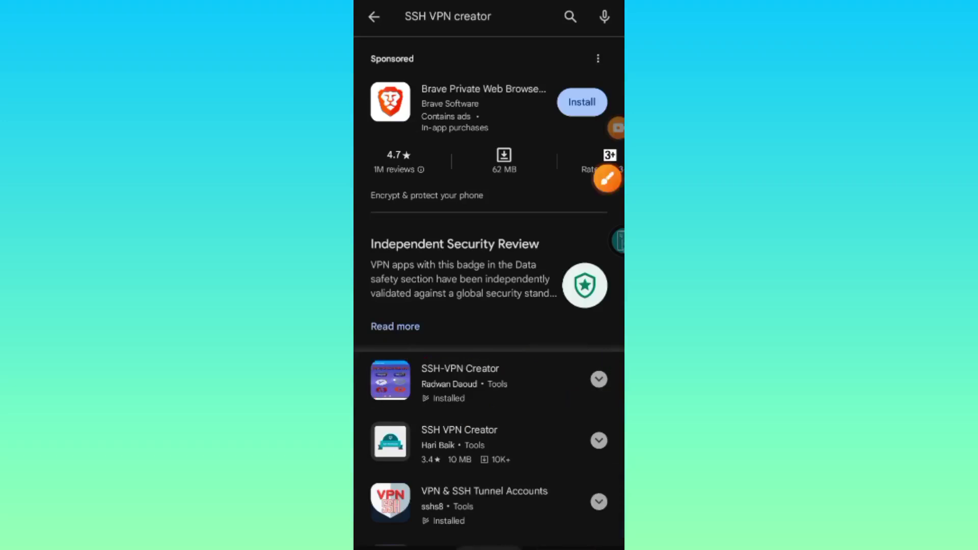
left_click_drag(489, 547, 489, 306)
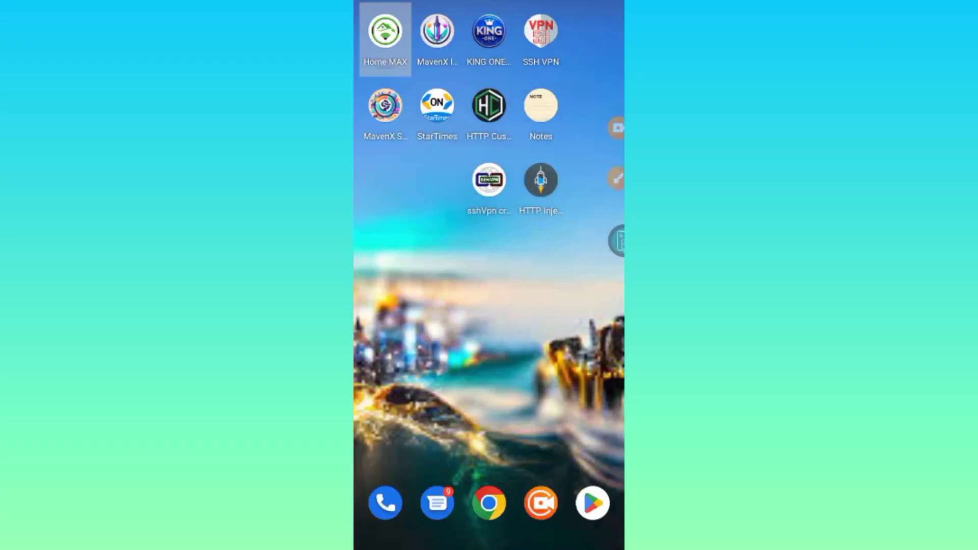
mouse_move(541, 106)
left_mouse_down()
mouse_move(450, 223)
mouse_move(441, 196)
left_mouse_up()
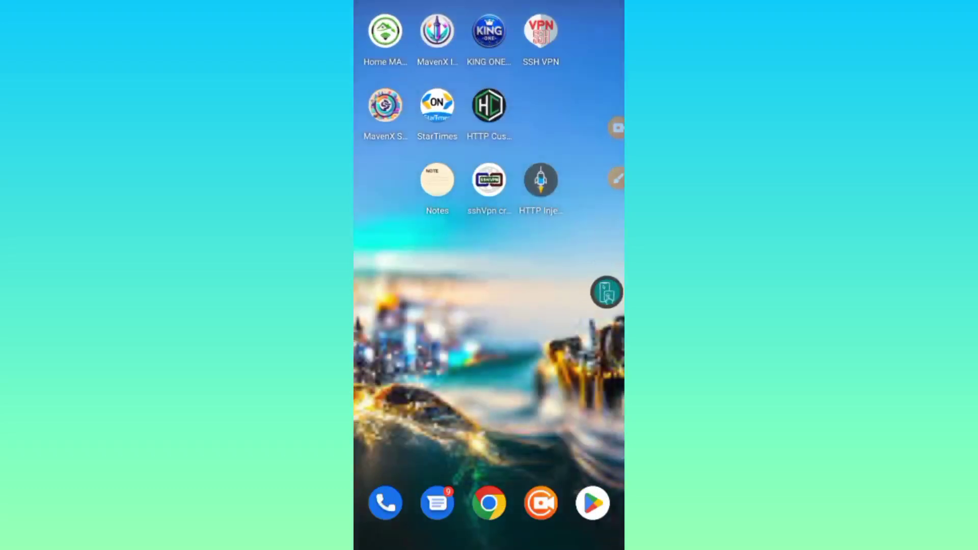
Reopen the Play Store results and clear the 'SSH VPN creator' query for a new search.
left_click(592, 502)
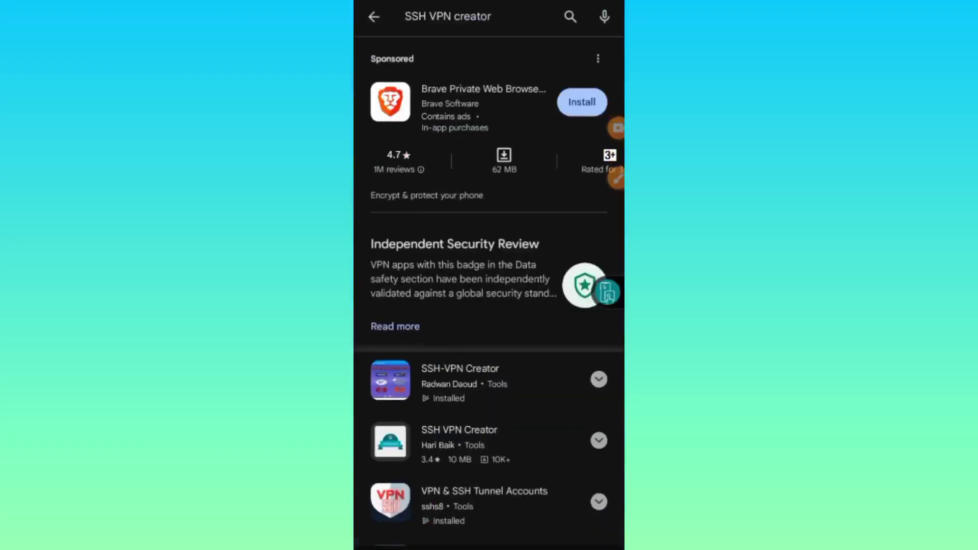
left_click(448, 16)
left_click(605, 16)
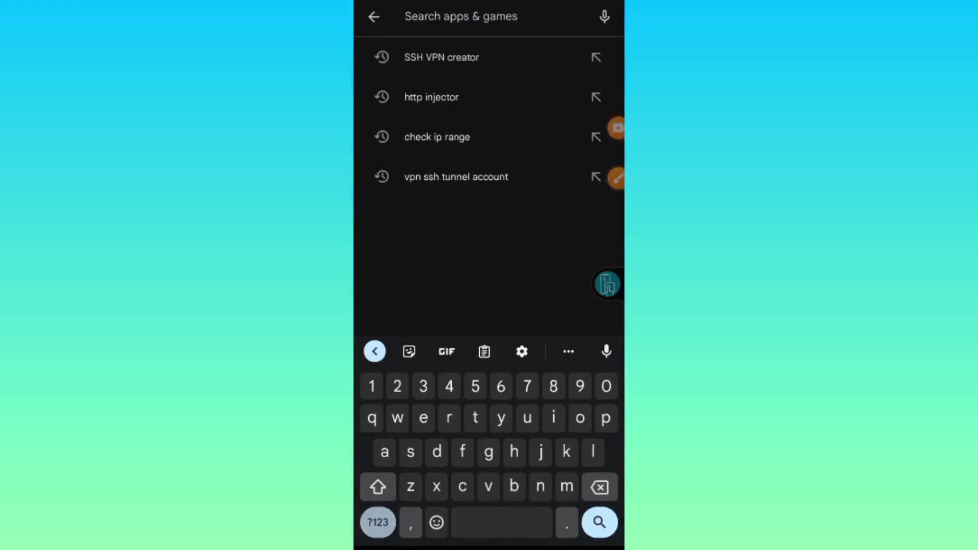
type("notes")
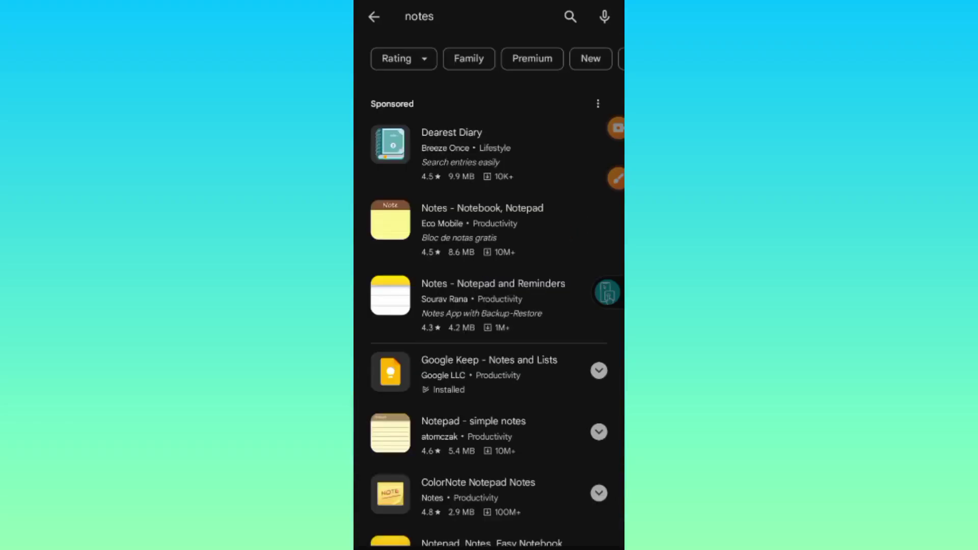
scroll(562, 321, "down", 2)
scroll(561, 321, "up", 2)
scroll(561, 351, "down", 2)
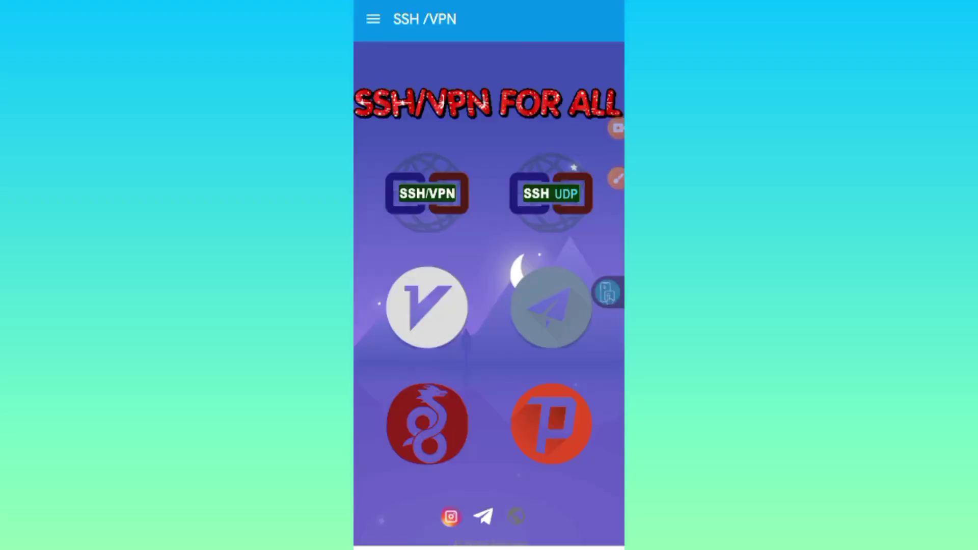
Enter SSH VPN Creator's V2ray section listing the US1 and US2 VIP servers.
left_click(617, 178)
mouse_move(398, 371)
left_mouse_down()
mouse_move(493, 312)
mouse_move(459, 345)
mouse_move(479, 310)
left_mouse_up()
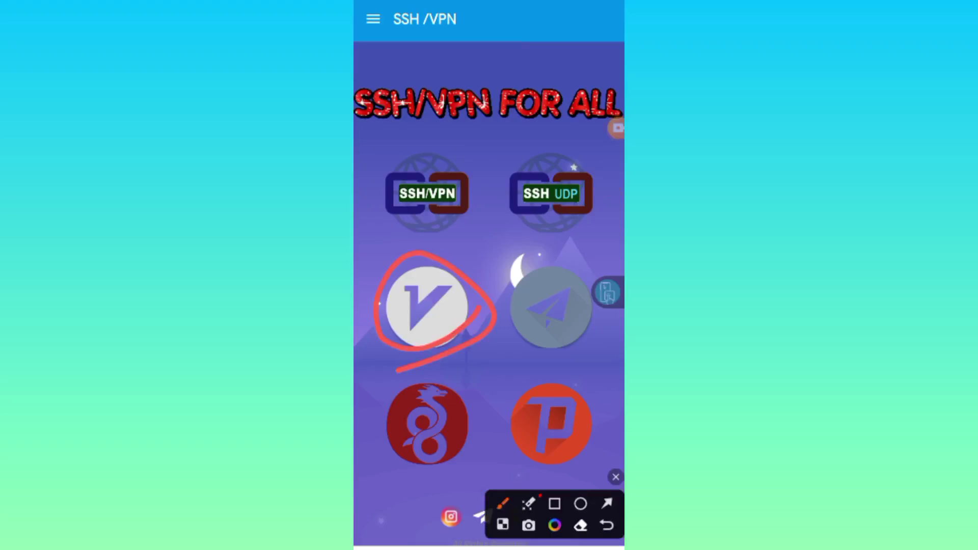
left_click(607, 502)
left_click_drag(529, 194, 474, 263)
left_click(614, 477)
left_click(432, 311)
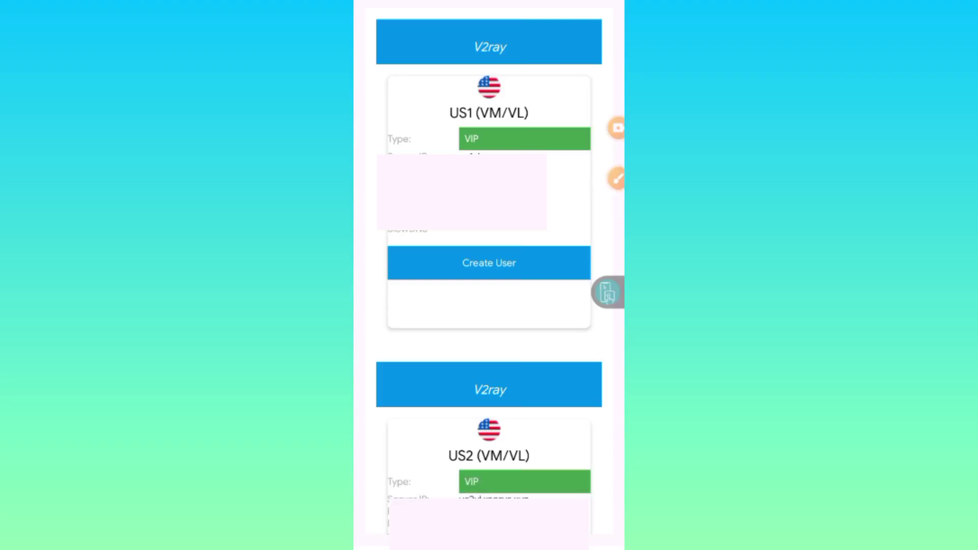
left_click(615, 178)
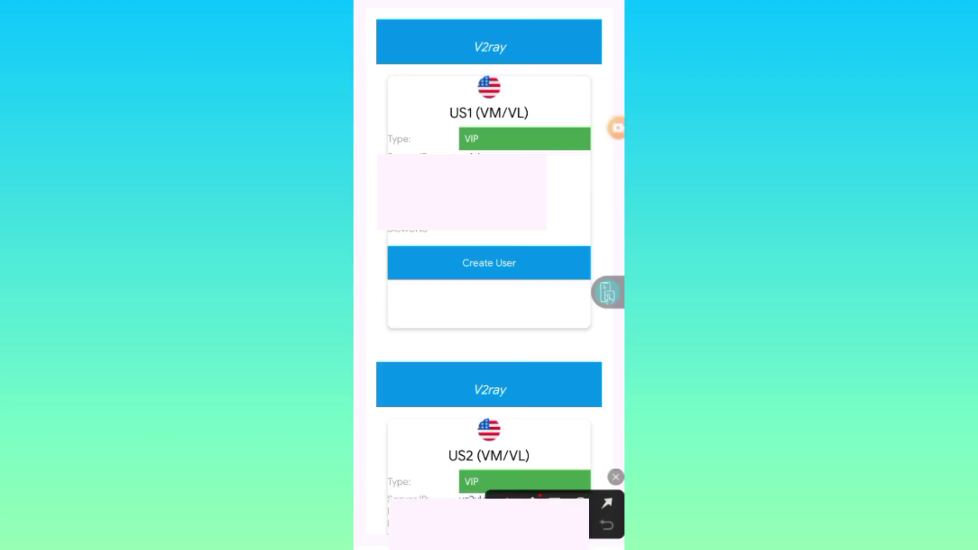
mouse_move(420, 253)
left_mouse_down()
mouse_move(422, 280)
mouse_move(418, 252)
left_mouse_up()
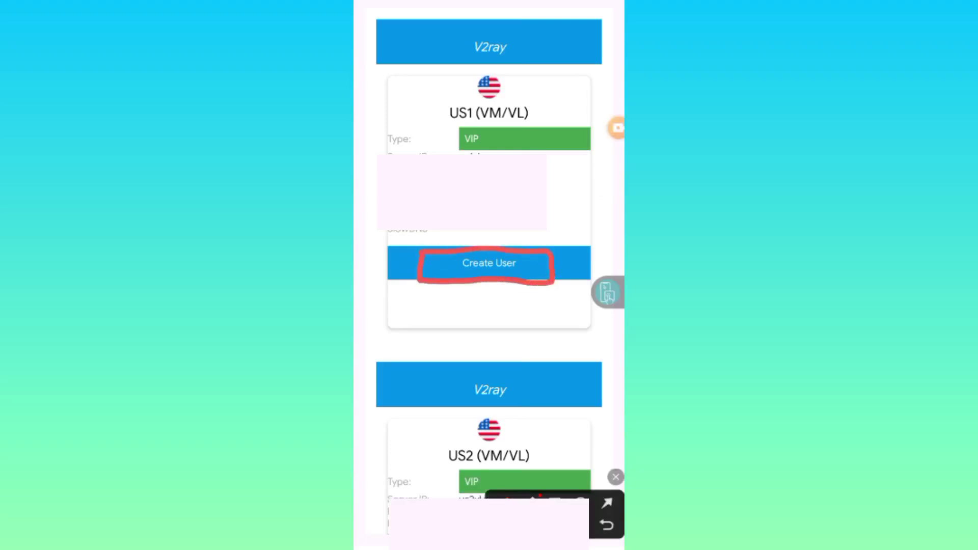
left_click(615, 477)
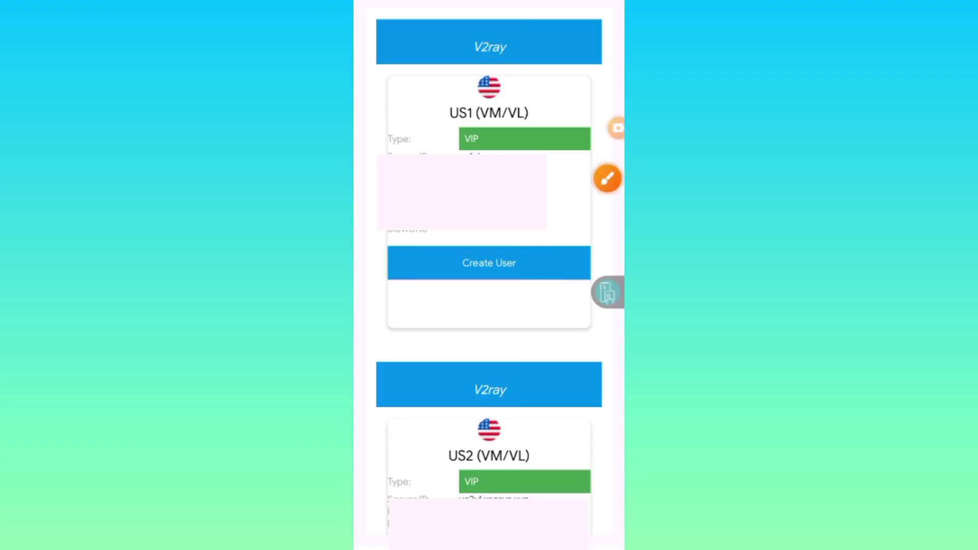
Start creating a user on the US1 server and focus the username field.
left_click(489, 264)
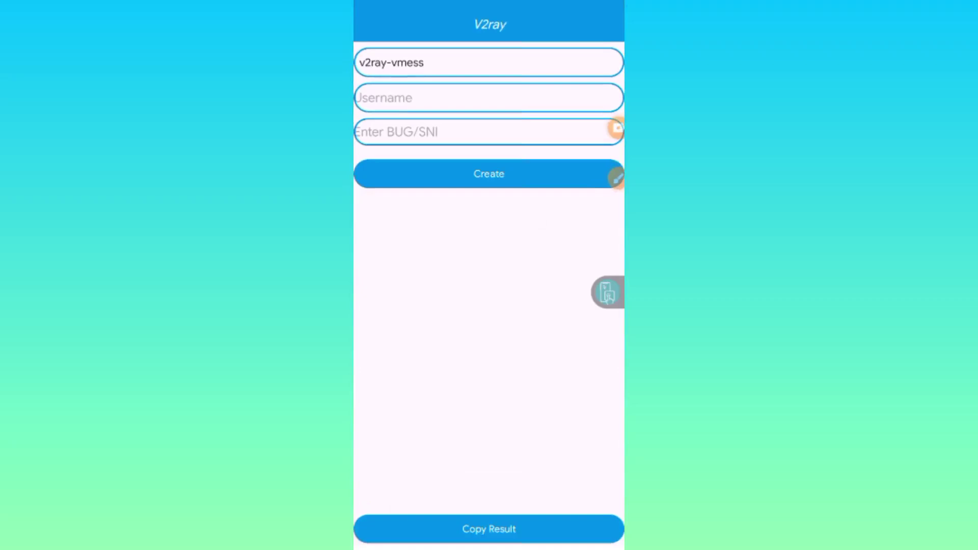
left_click(616, 176)
left_click_drag(569, 106, 485, 98)
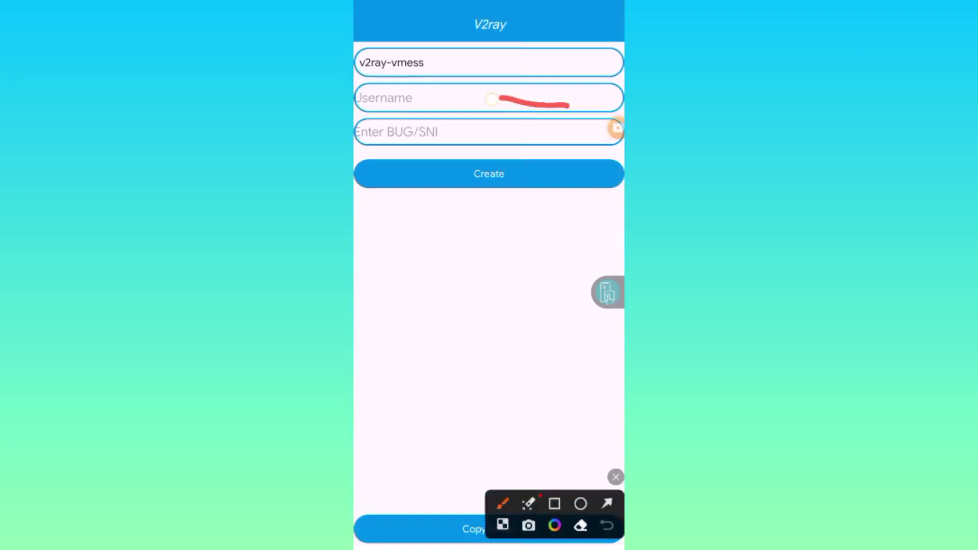
left_click_drag(577, 131, 486, 140)
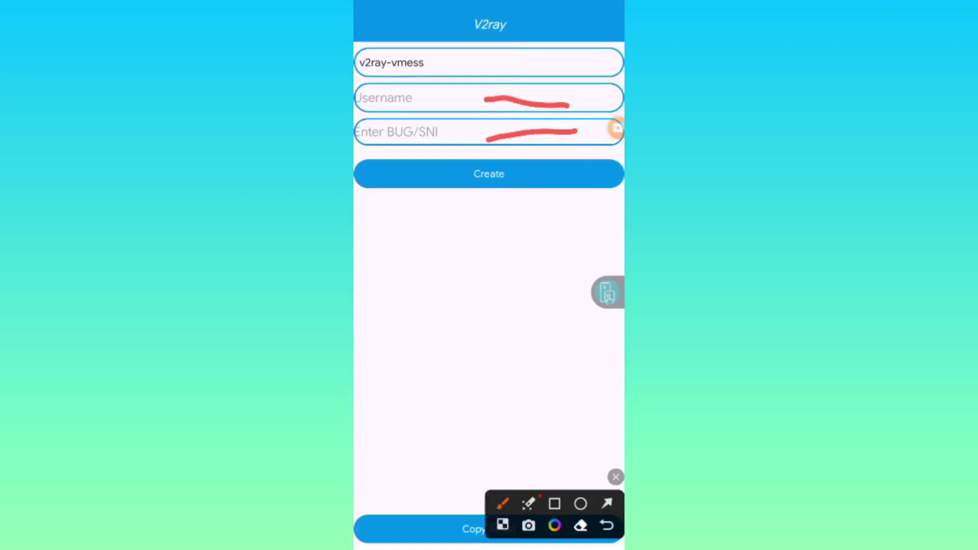
left_click(616, 477)
left_click(534, 98)
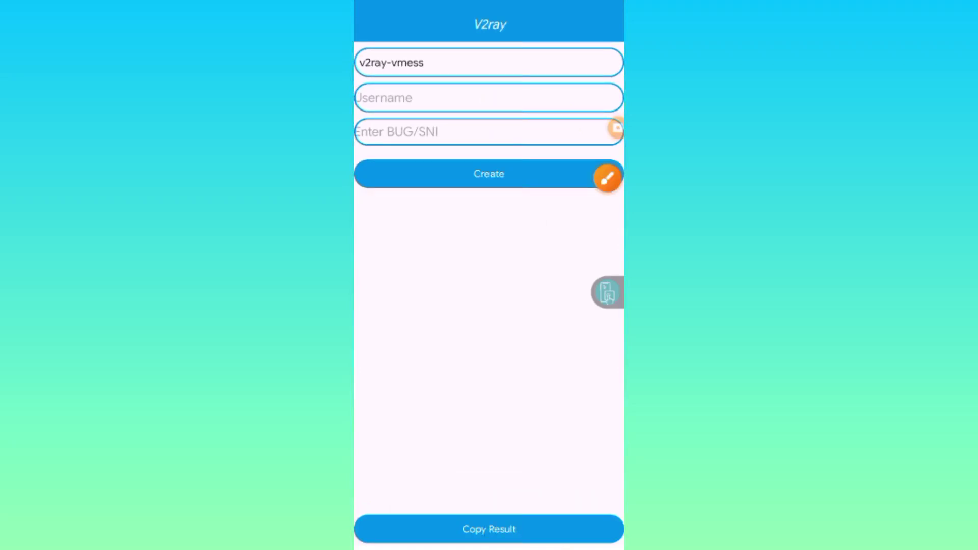
type("hiogf")
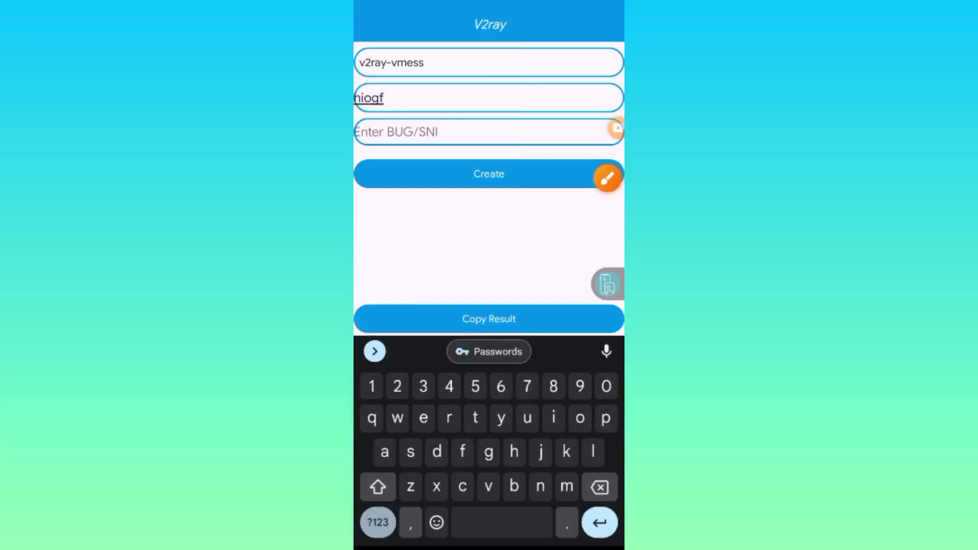
Fill in the username and the BUG/SNI host for the v2ray-vmess account.
left_click(607, 177)
left_click_drag(470, 116, 392, 140)
left_click(606, 525)
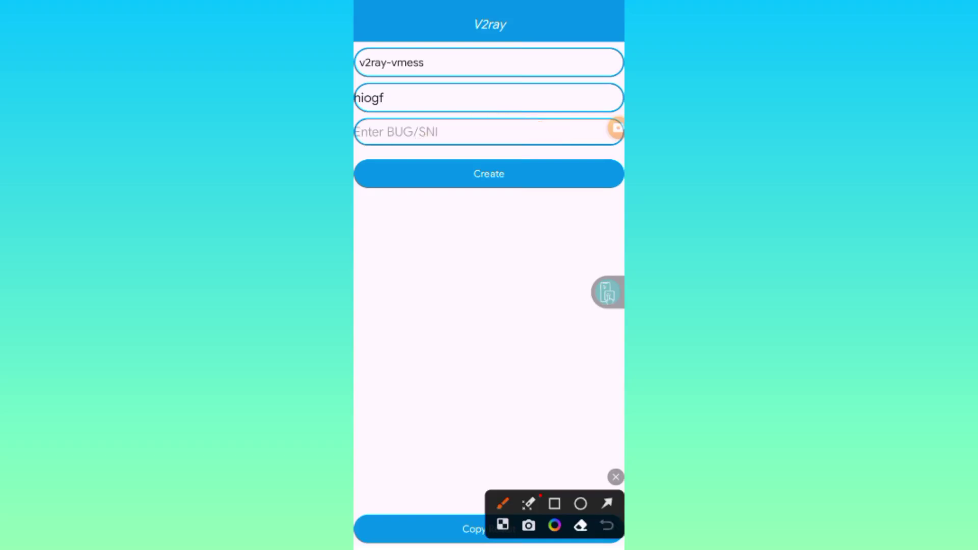
left_click(614, 477)
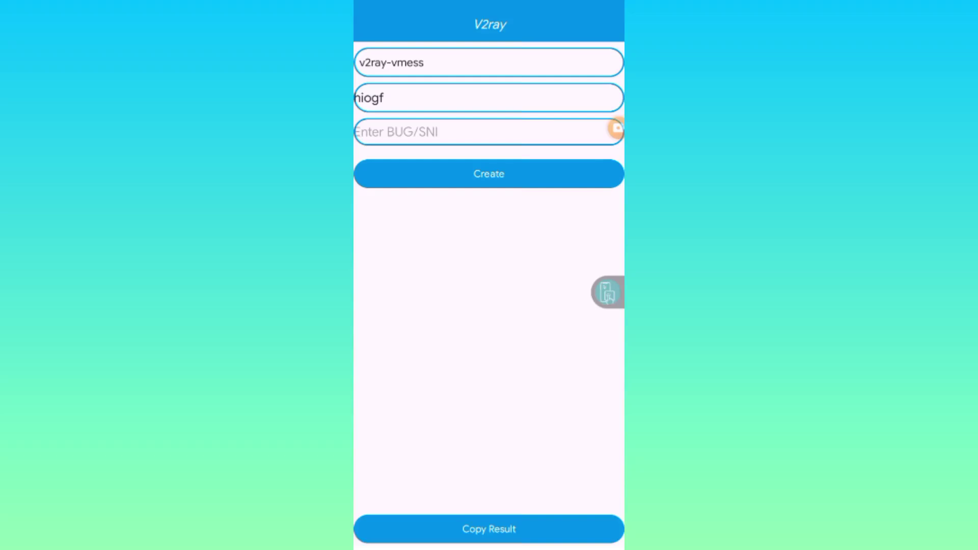
left_click(607, 292)
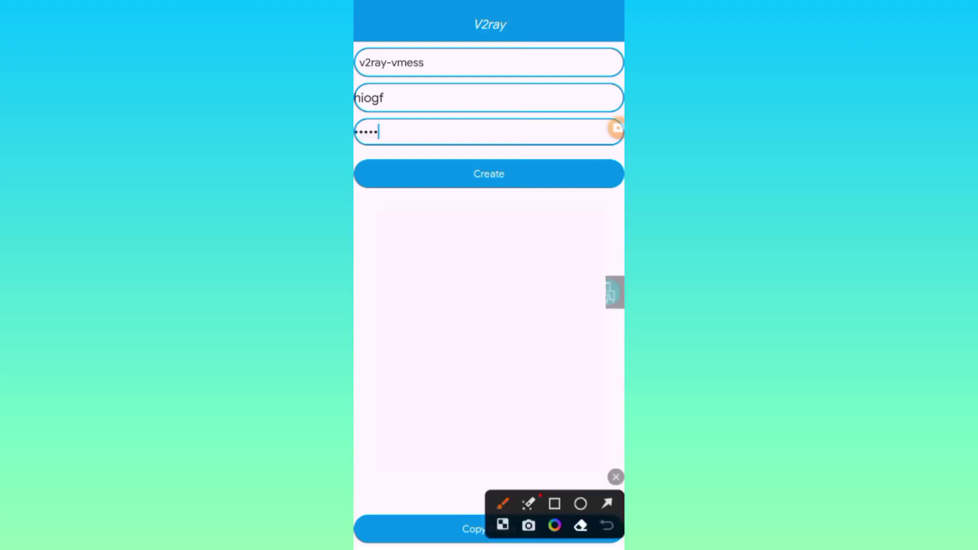
left_click(554, 504)
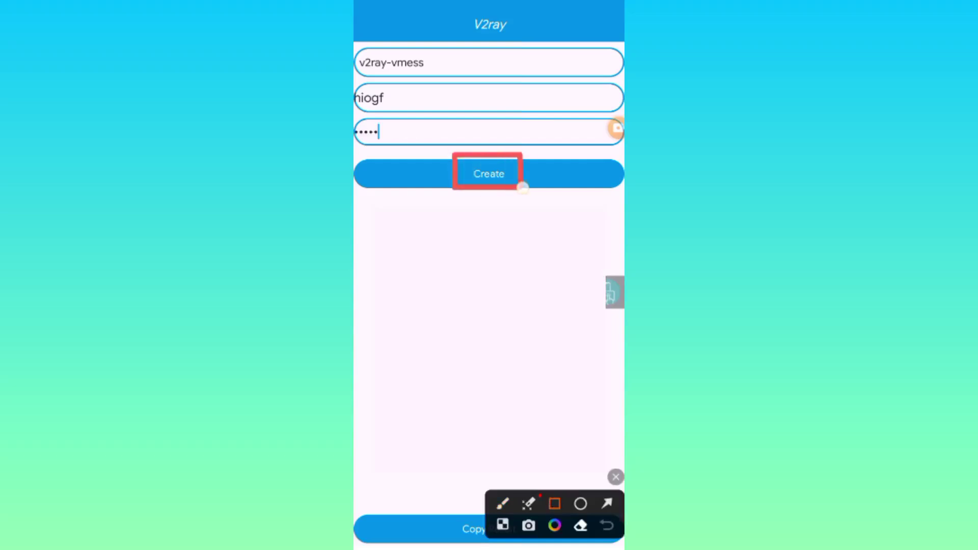
left_click_drag(451, 152, 534, 190)
left_click(616, 477)
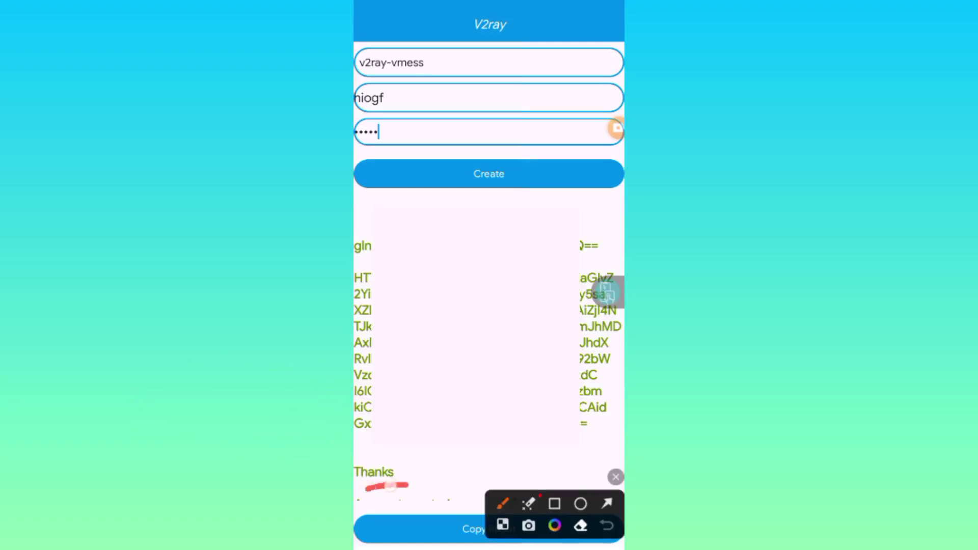
Copy the generated V2Ray VMess result and return to the Android home screen.
left_click_drag(382, 486, 390, 486)
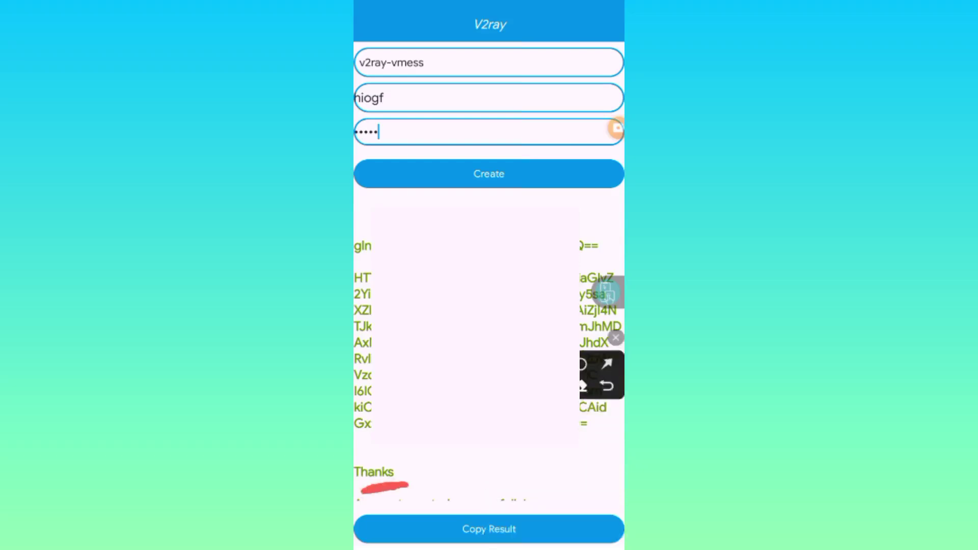
mouse_move(443, 509)
left_mouse_down()
mouse_move(550, 517)
mouse_move(436, 528)
mouse_move(527, 504)
left_mouse_up()
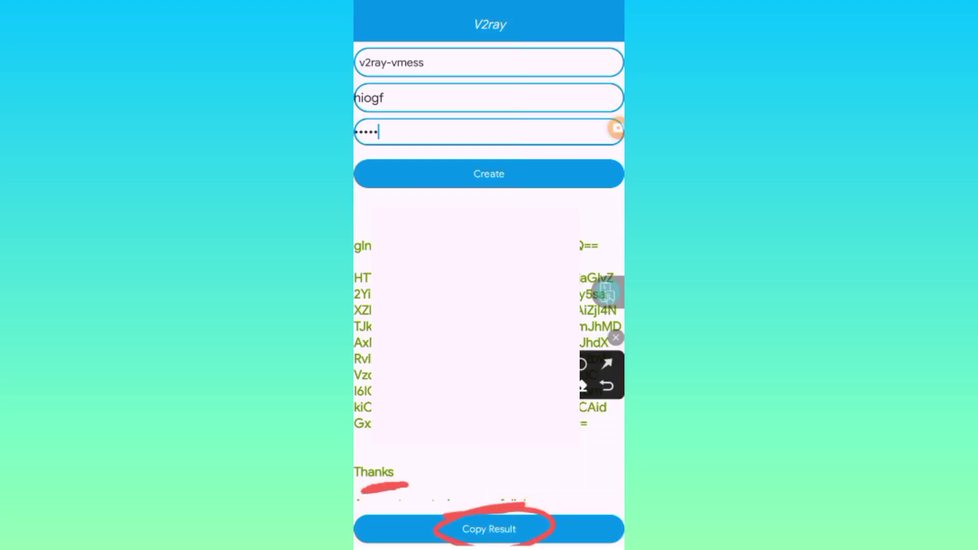
left_click(616, 337)
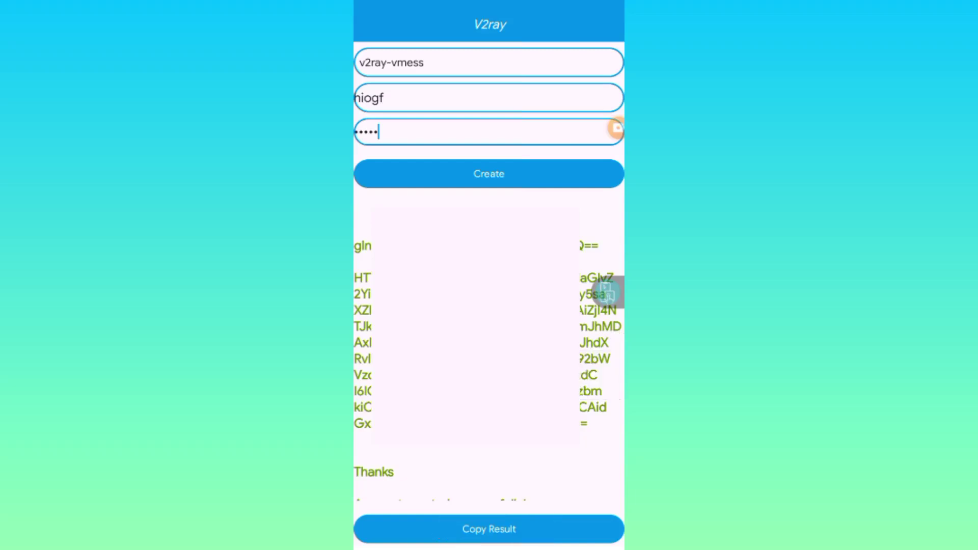
key("Home")
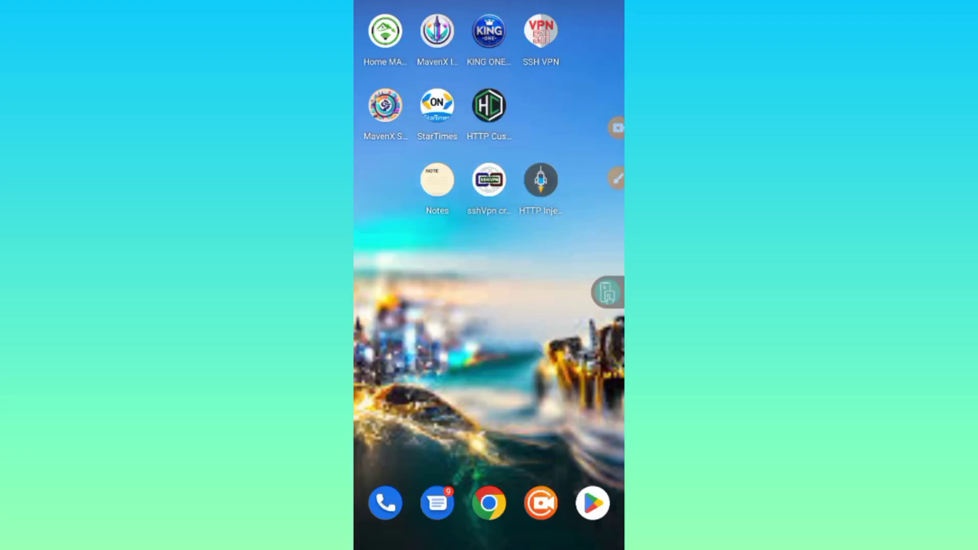
View the saved TLS vmess link in Notes with the keyboard dismissed, then reopen HTTP Injector.
left_click(616, 177)
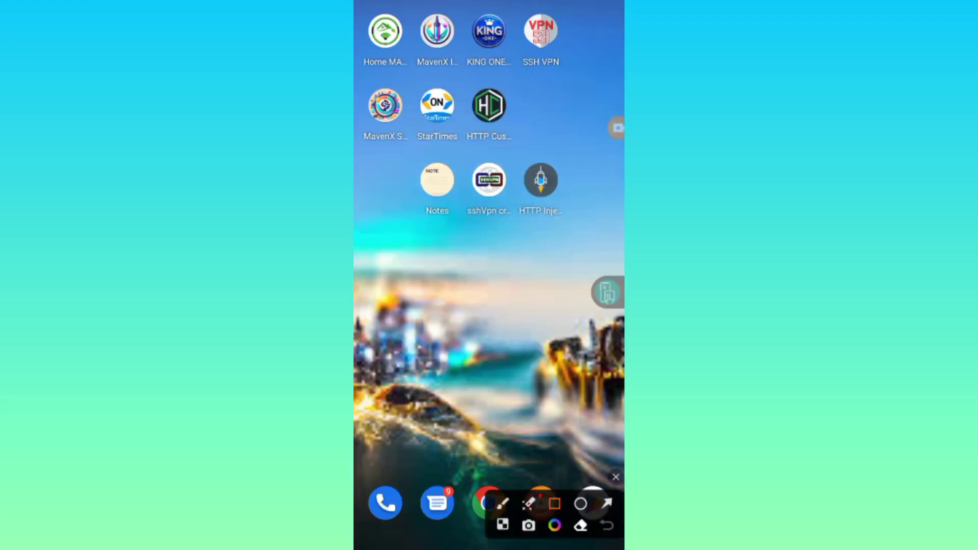
mouse_move(392, 150)
left_mouse_down()
mouse_move(456, 164)
mouse_move(460, 222)
left_mouse_up()
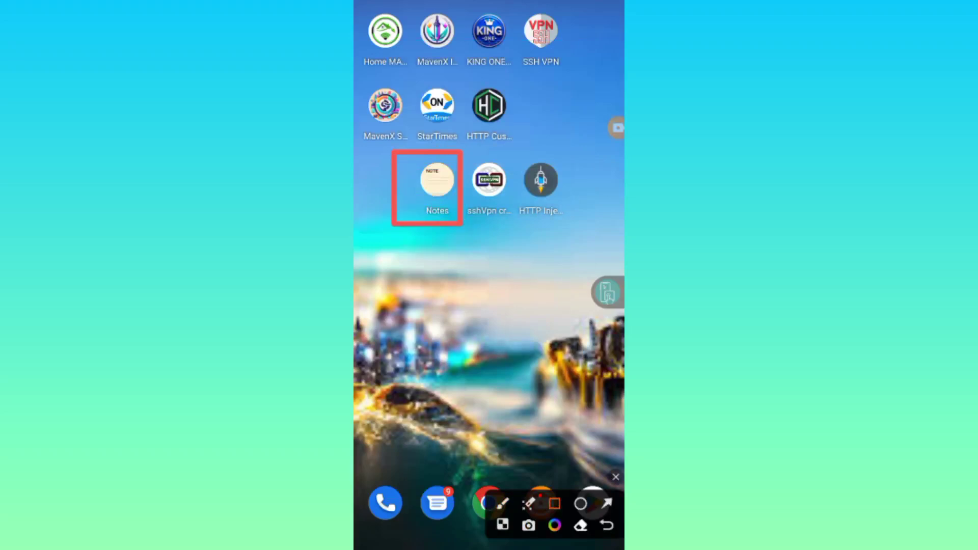
left_click(614, 477)
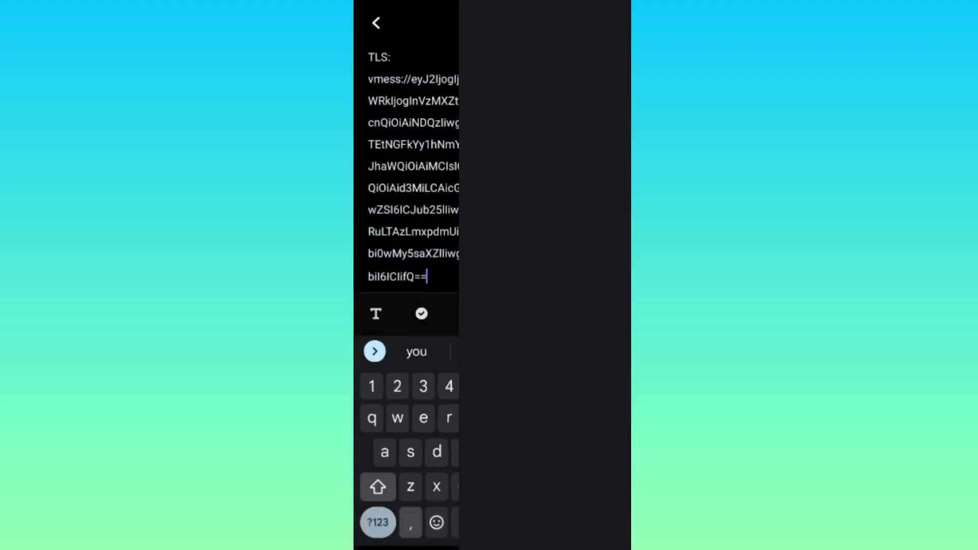
key("Escape")
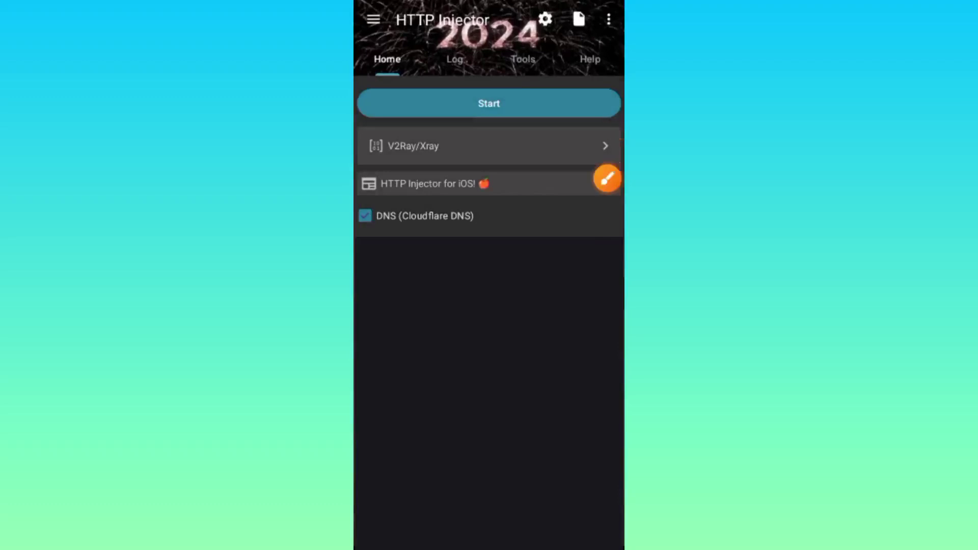
Keep V2Ray/Xray selected as the tunnel type and save it.
left_click_drag(500, 164, 527, 133)
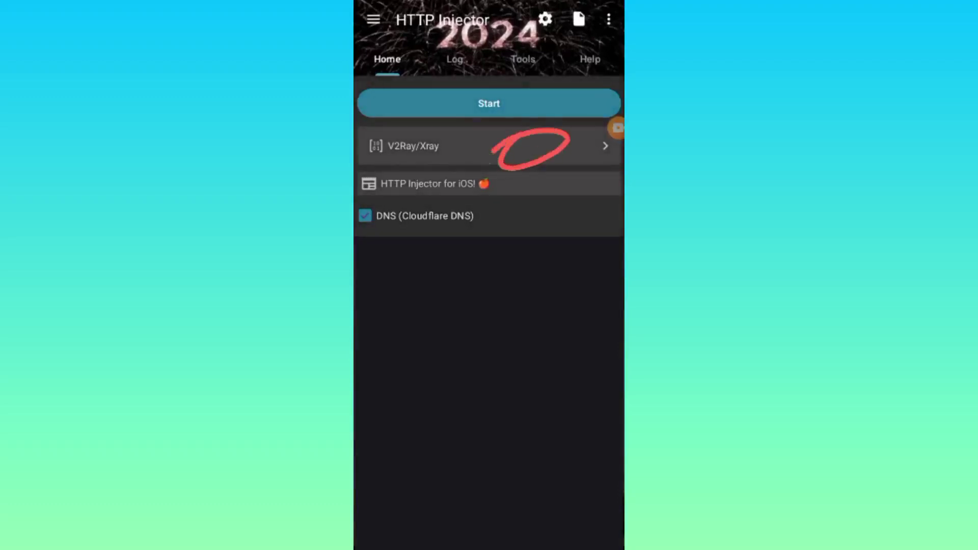
left_click(524, 145)
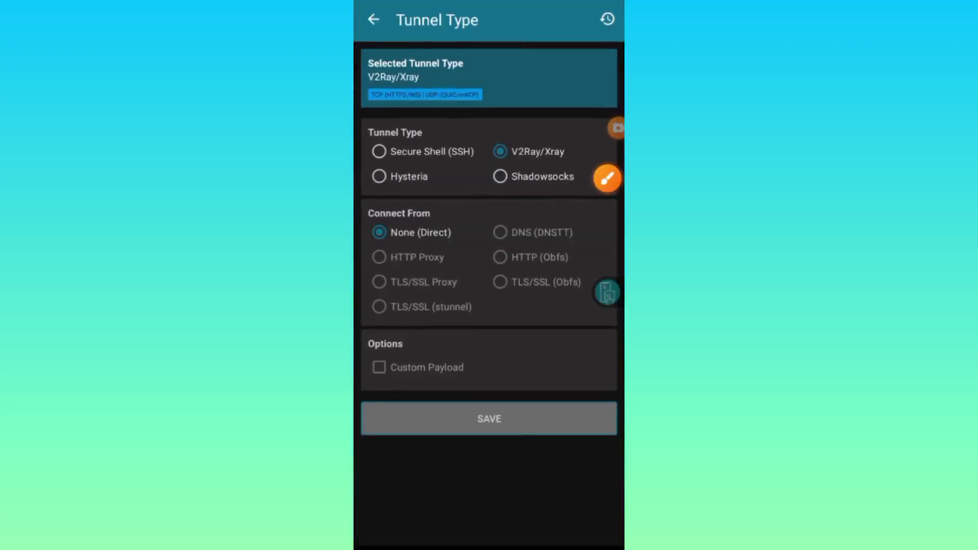
left_click(528, 426)
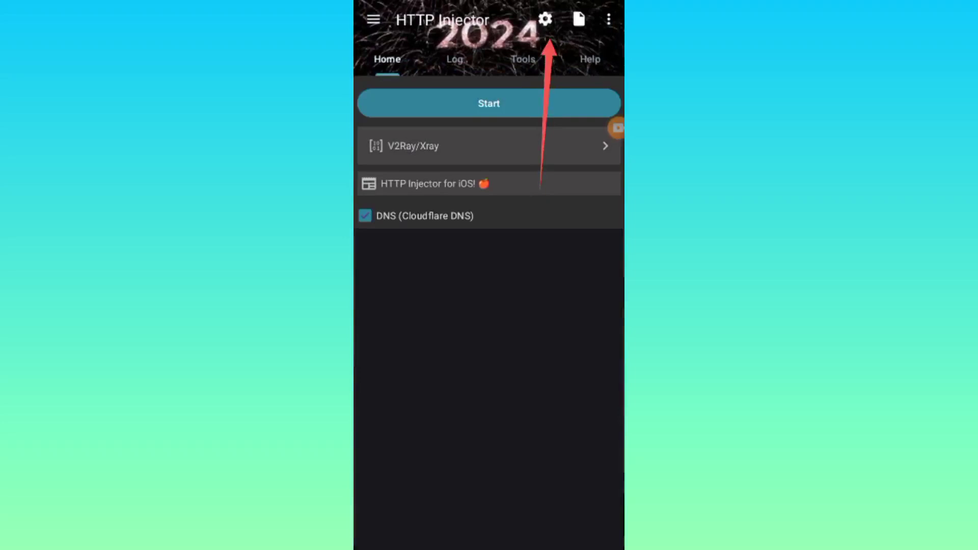
Reach the V2Ray/Xray account settings page through the app Settings.
left_click(545, 19)
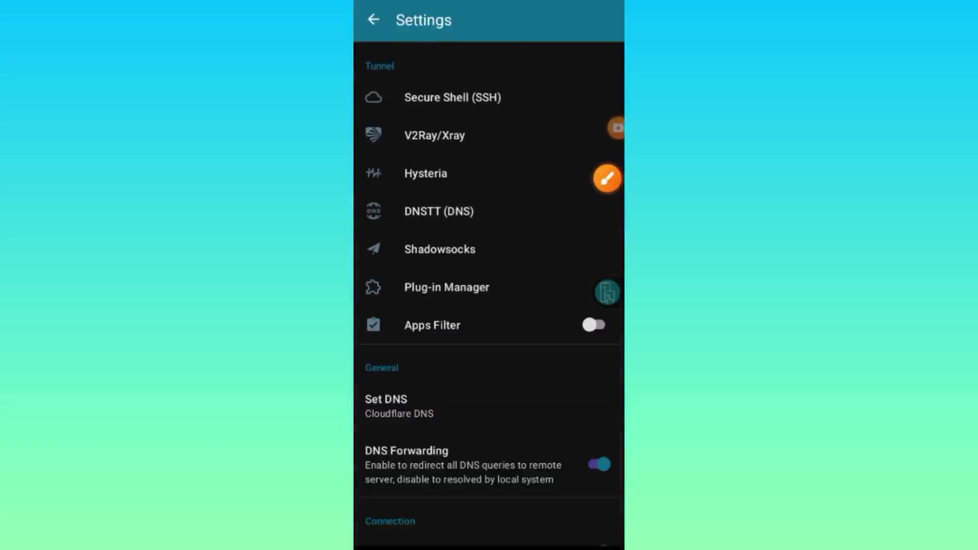
left_click(608, 178)
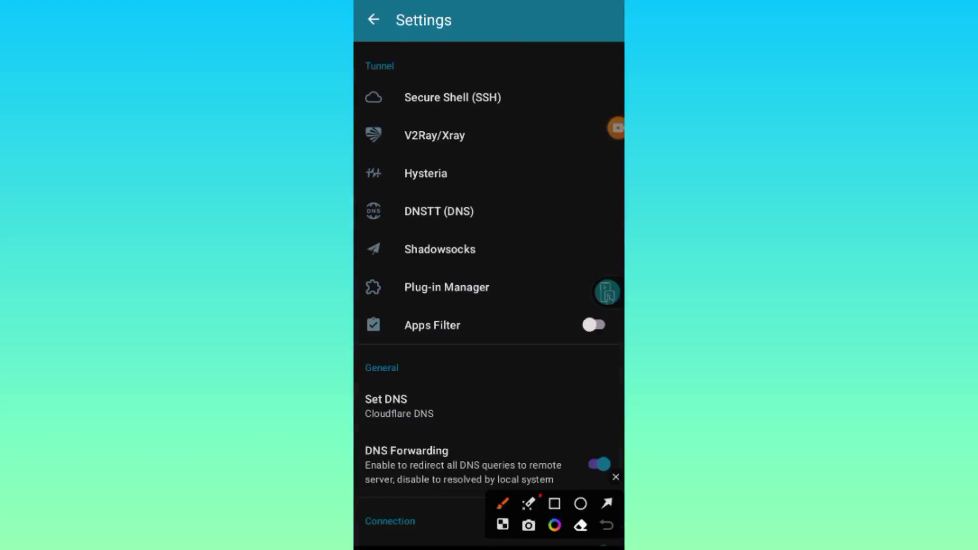
left_click(607, 502)
left_click_drag(544, 141, 480, 136)
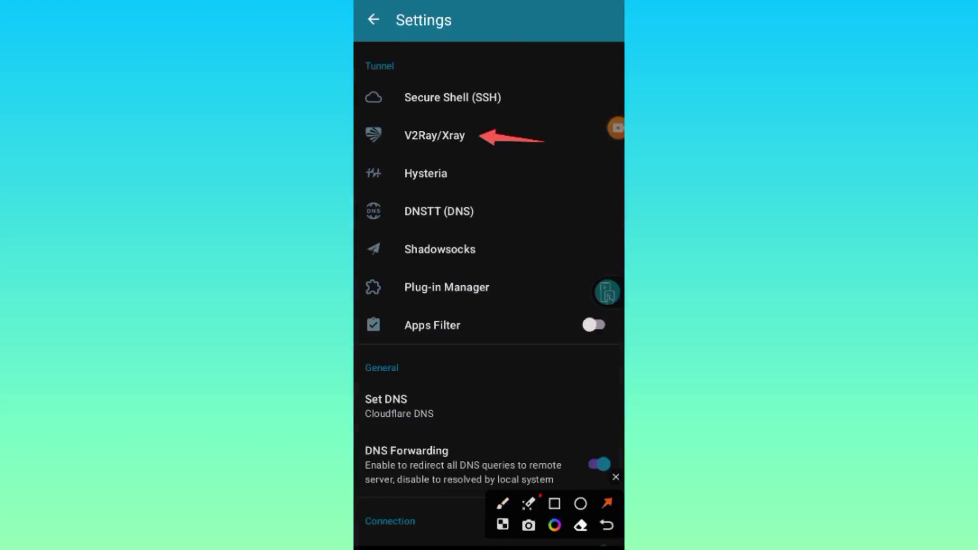
left_click(615, 477)
left_click(434, 136)
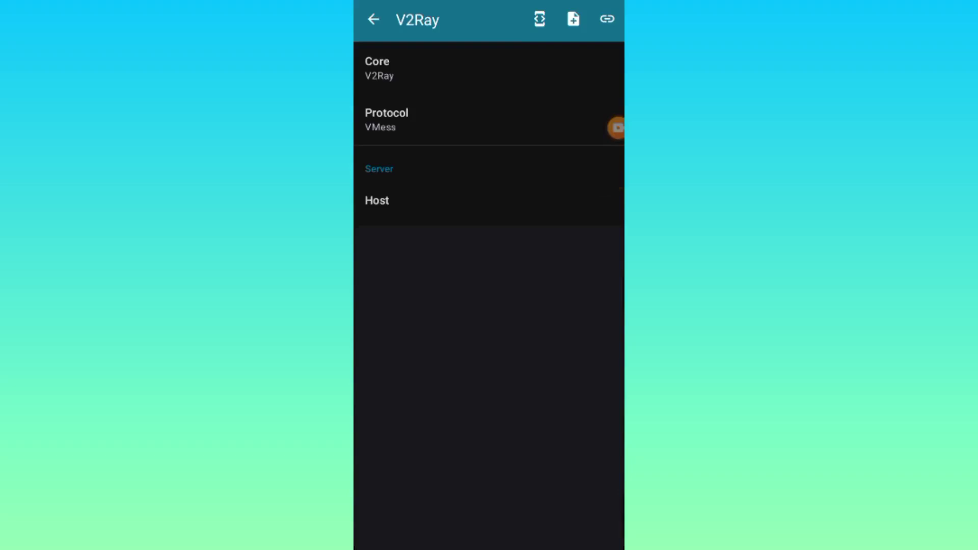
Import the copied VMess account from the clipboard via Import Config.
left_click_drag(570, 8, 590, 10)
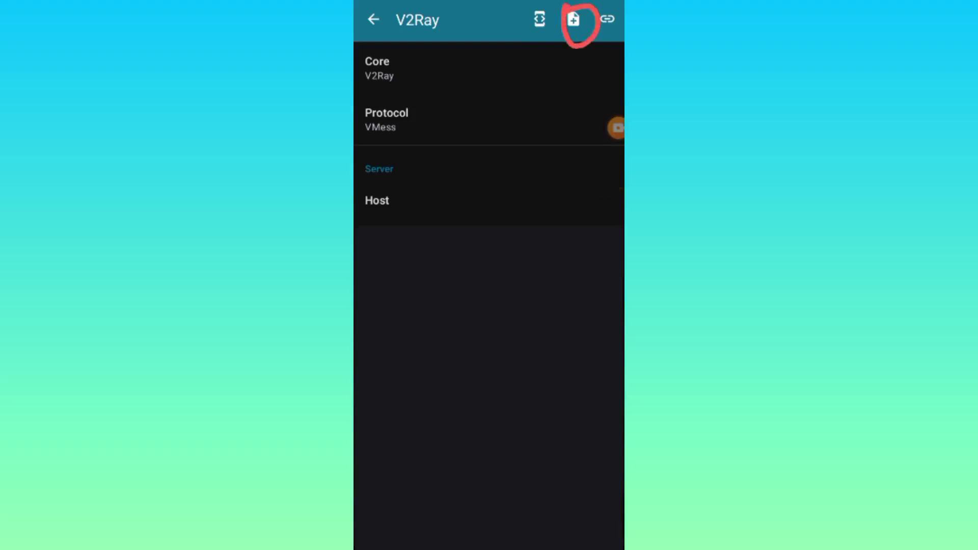
left_click_drag(559, 226, 572, 70)
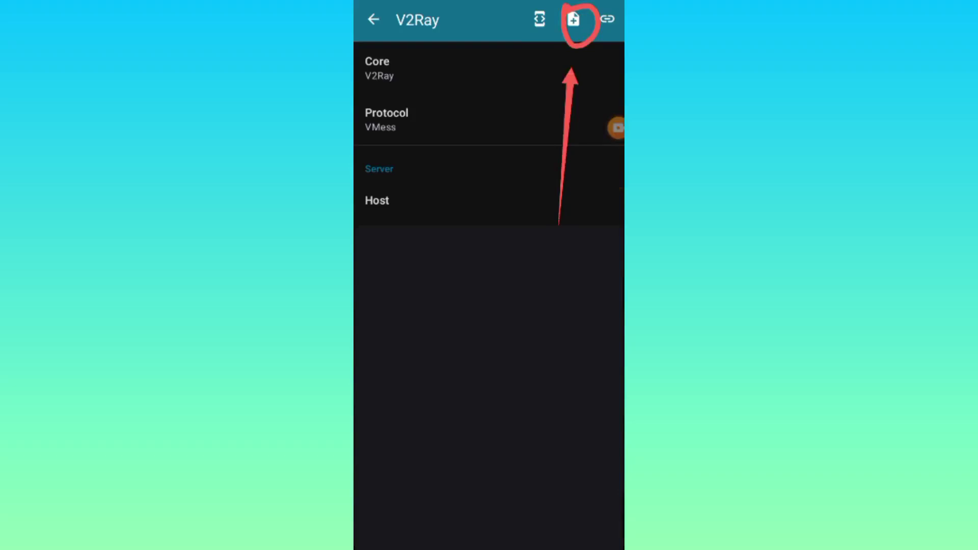
left_click(488, 68)
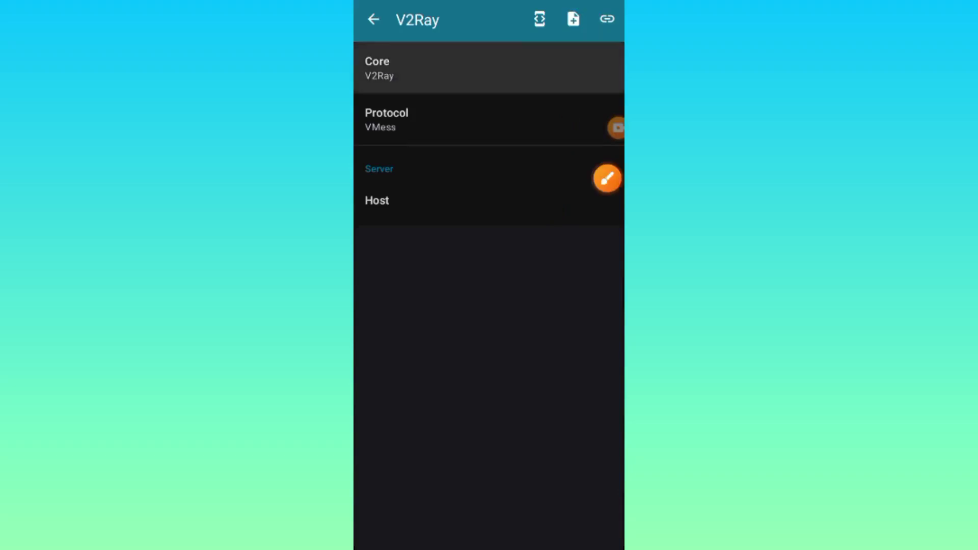
left_click(572, 19)
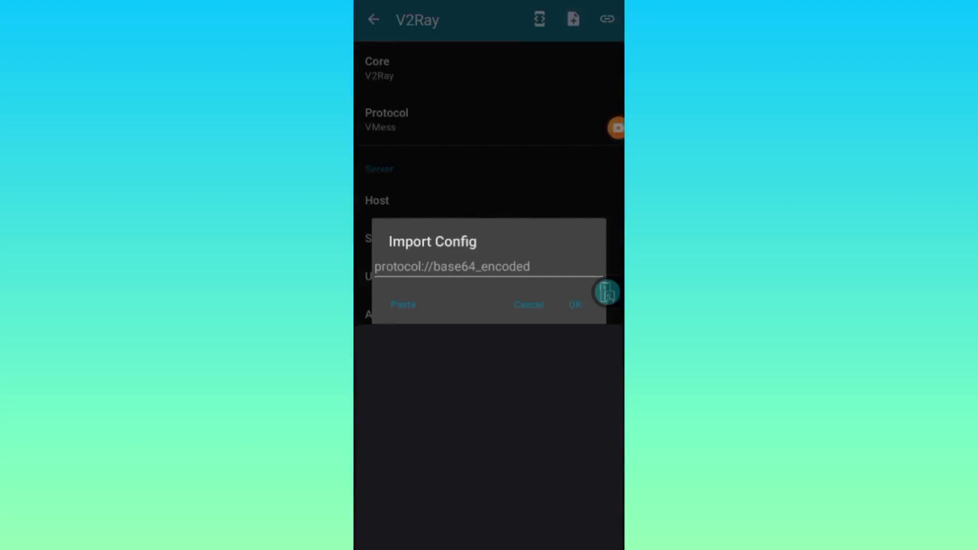
mouse_move(382, 282)
left_mouse_down()
mouse_move(437, 310)
mouse_move(446, 279)
left_mouse_up()
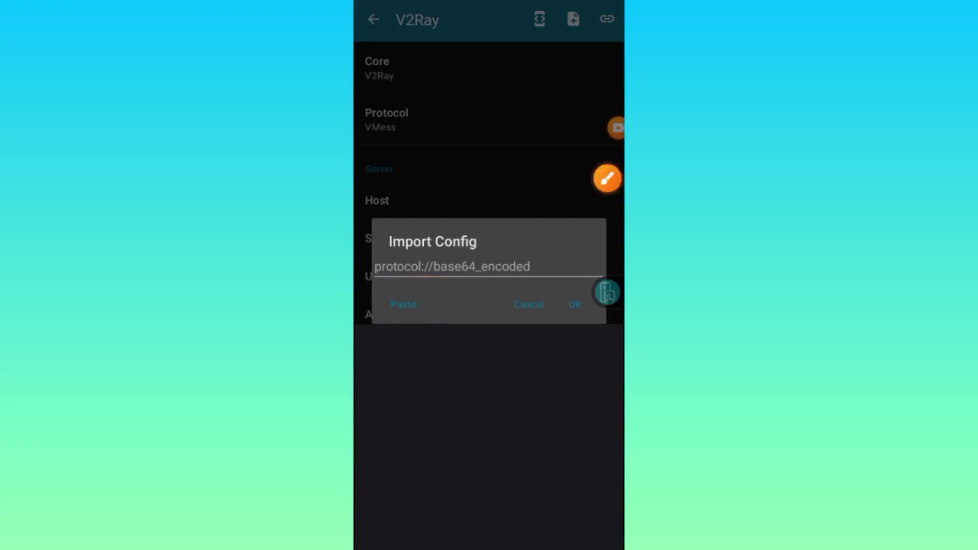
left_click(403, 304)
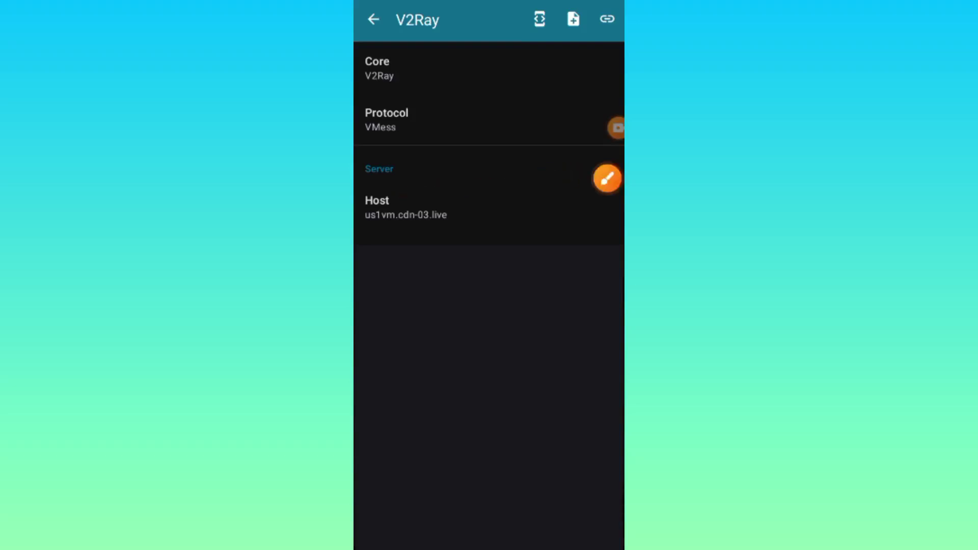
Clear the server host us1vm.cdn-03.live to make room for a custom address.
left_click(406, 206)
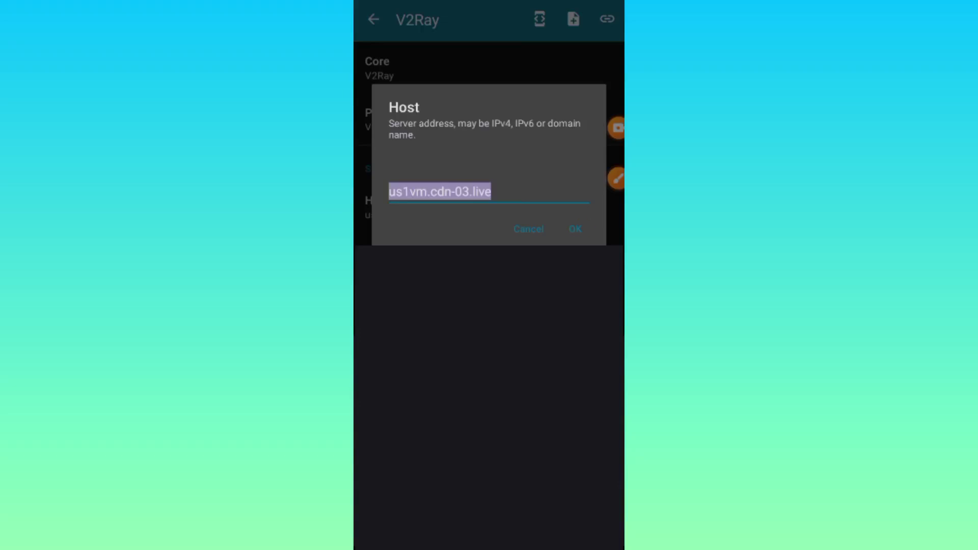
key("BackSpace")
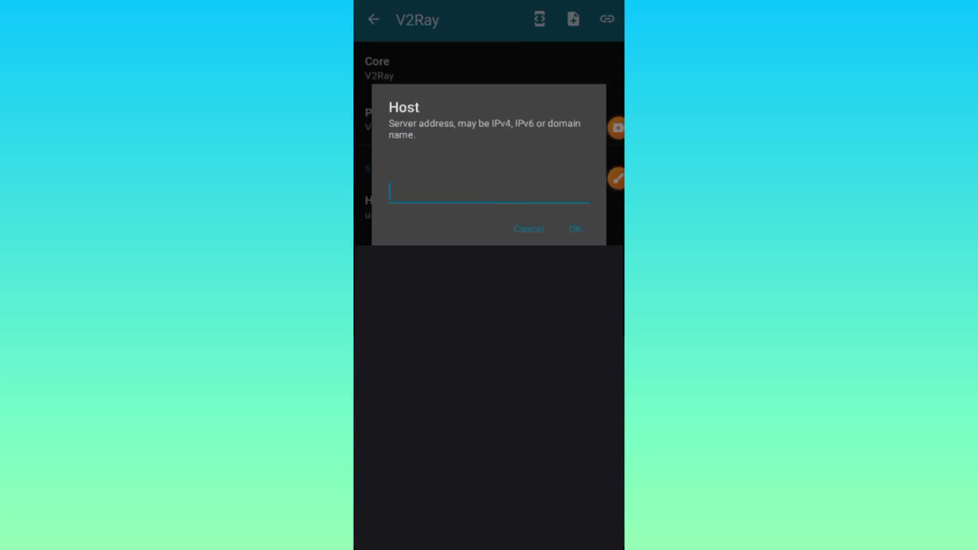
key("Escape")
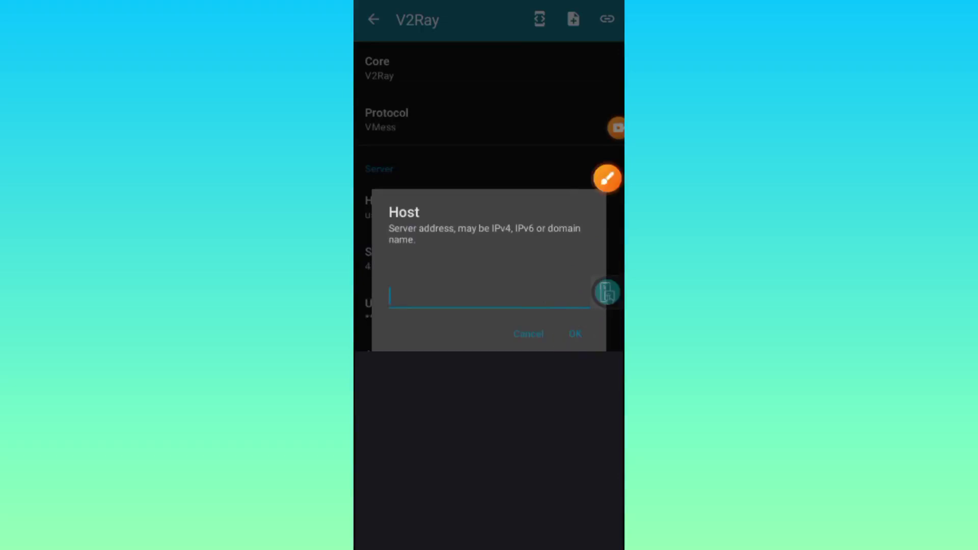
left_click_drag(584, 218, 575, 239)
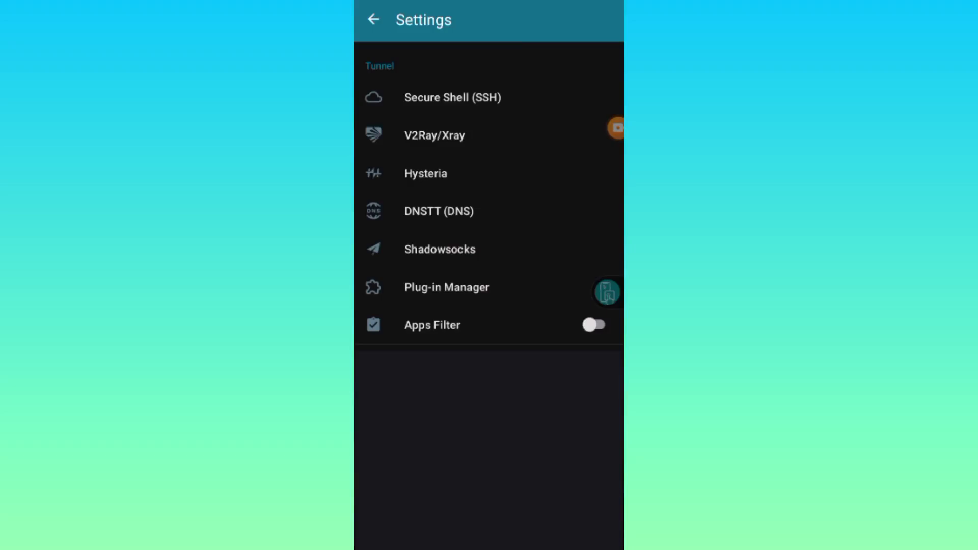
Start the V2Ray tunnel from the home screen and confirm the Connected notification.
left_click_drag(397, 33, 399, 28)
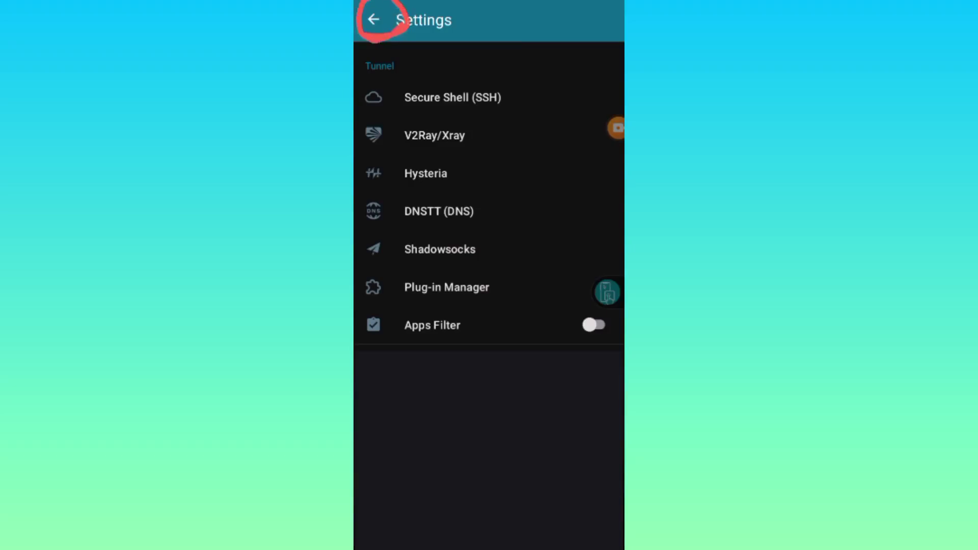
mouse_move(516, 78)
left_mouse_down()
mouse_move(413, 37)
mouse_move(420, 62)
mouse_move(434, 26)
left_mouse_up()
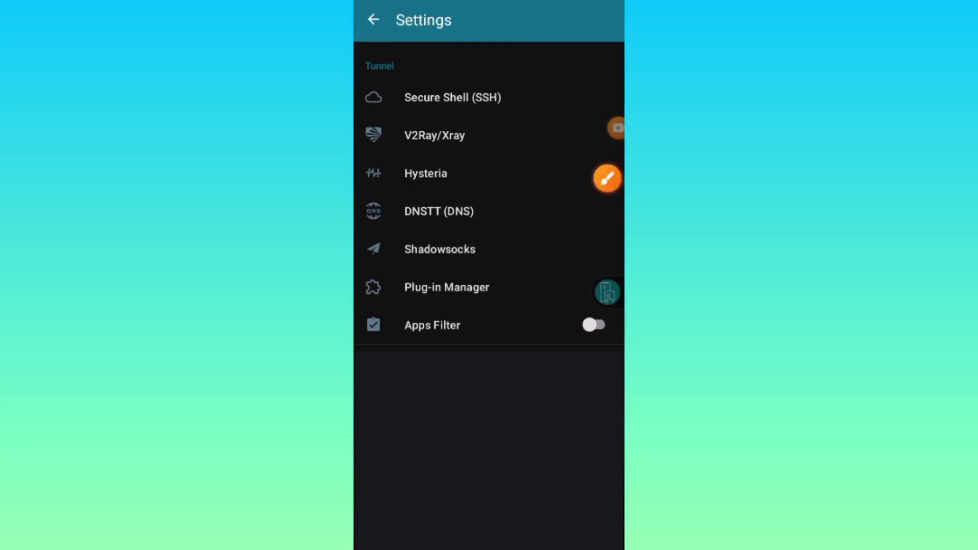
left_click(373, 20)
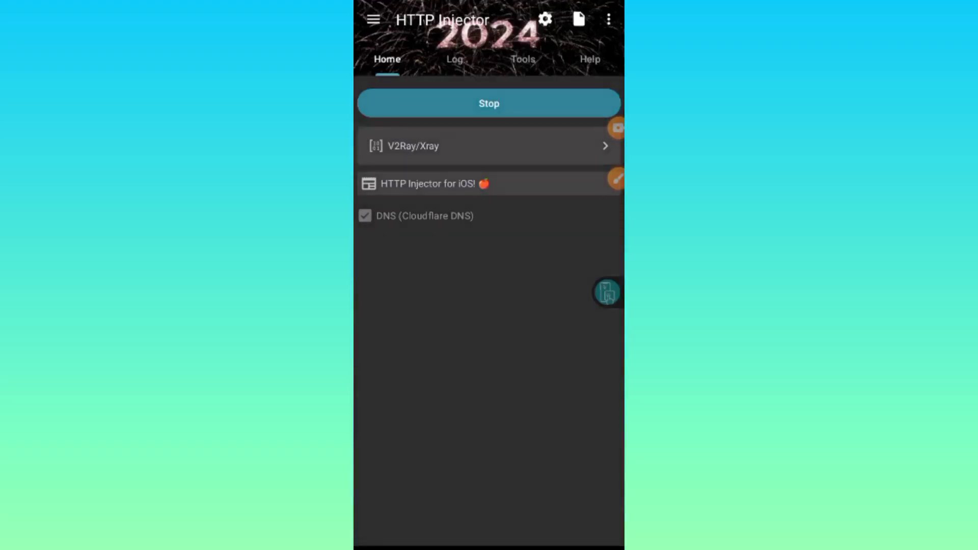
left_click_drag(489, 4, 489, 306)
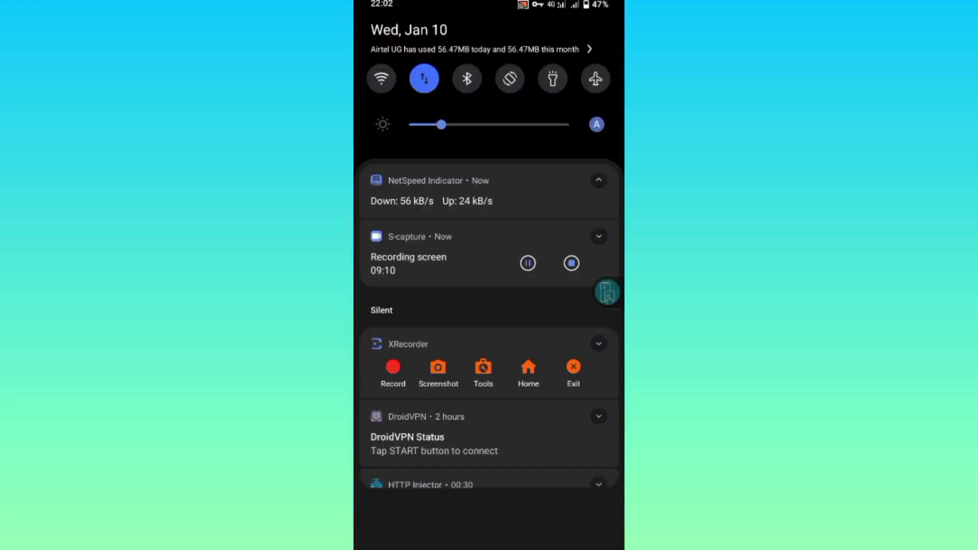
left_click_drag(564, 430, 563, 363)
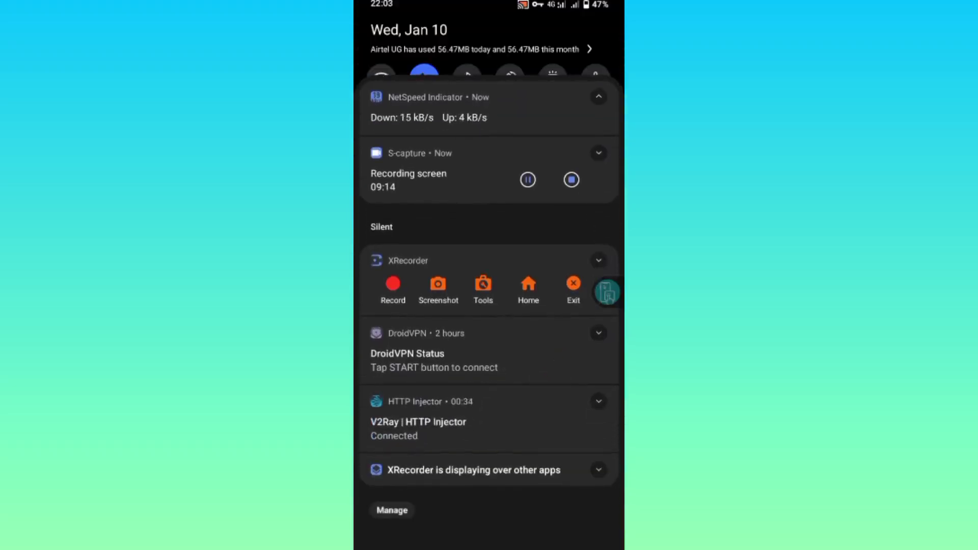